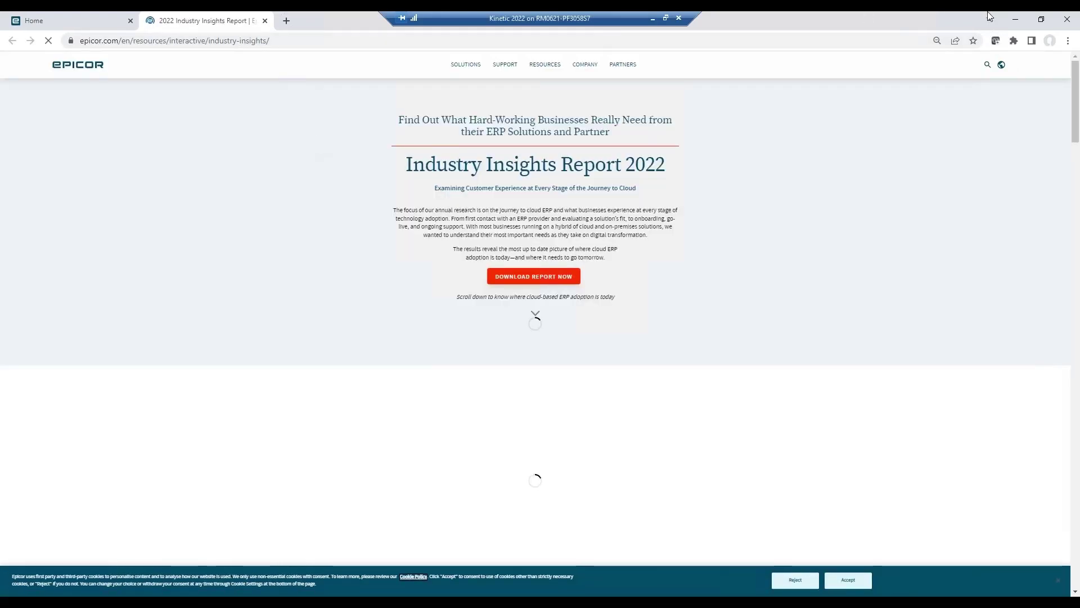
Close the Chrome window showing the Industry Insights Report 2022 page
click(1015, 19)
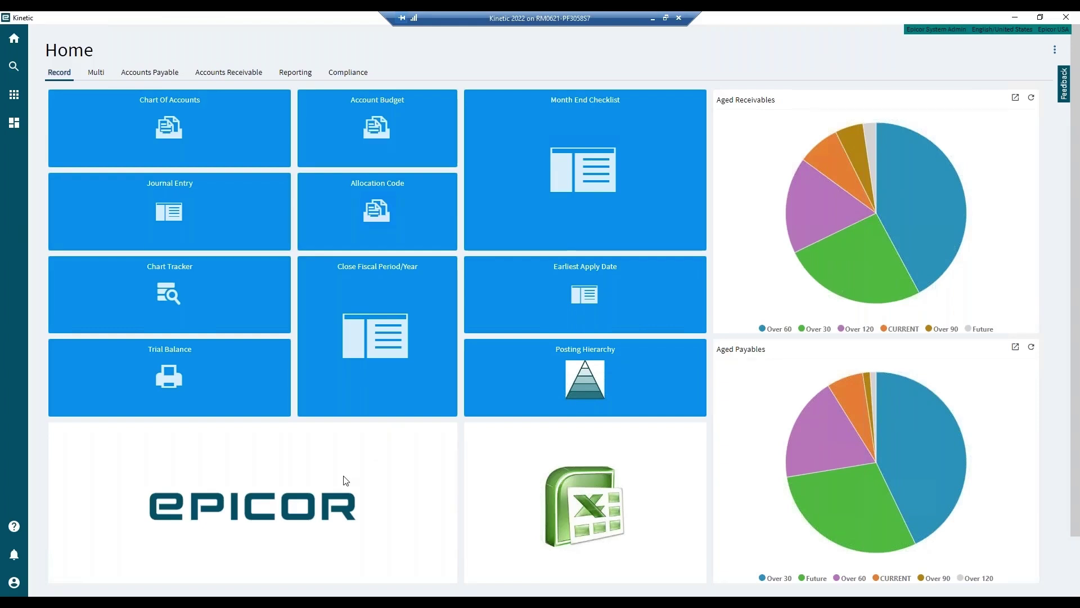
click(147, 72)
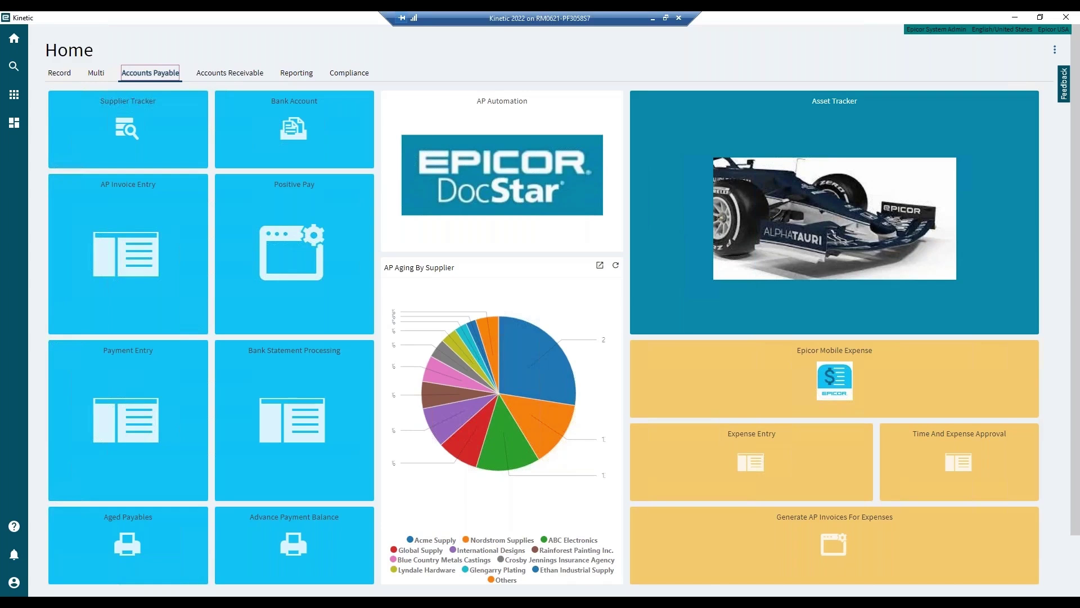
click(213, 74)
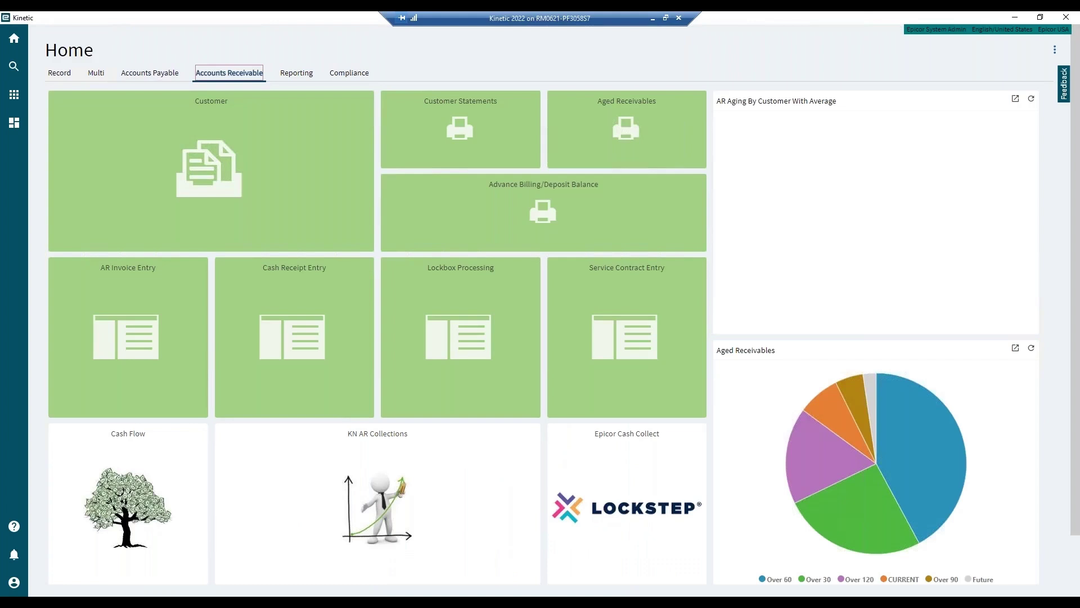
click(57, 75)
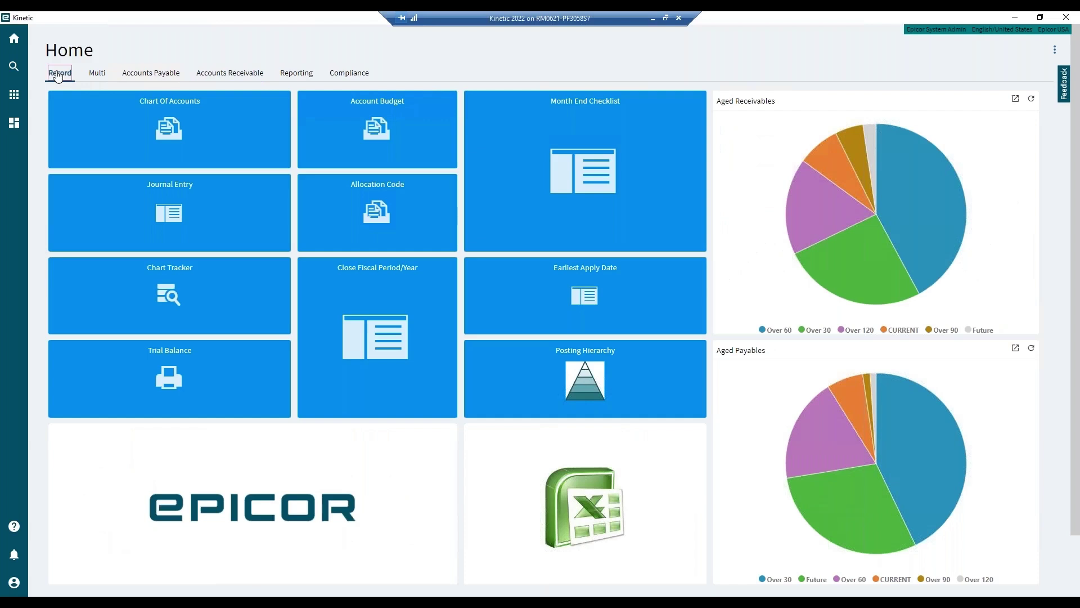
Expand Financial Management > Accounts Payable Setup, General Operations and Reports in the main menu
click(15, 96)
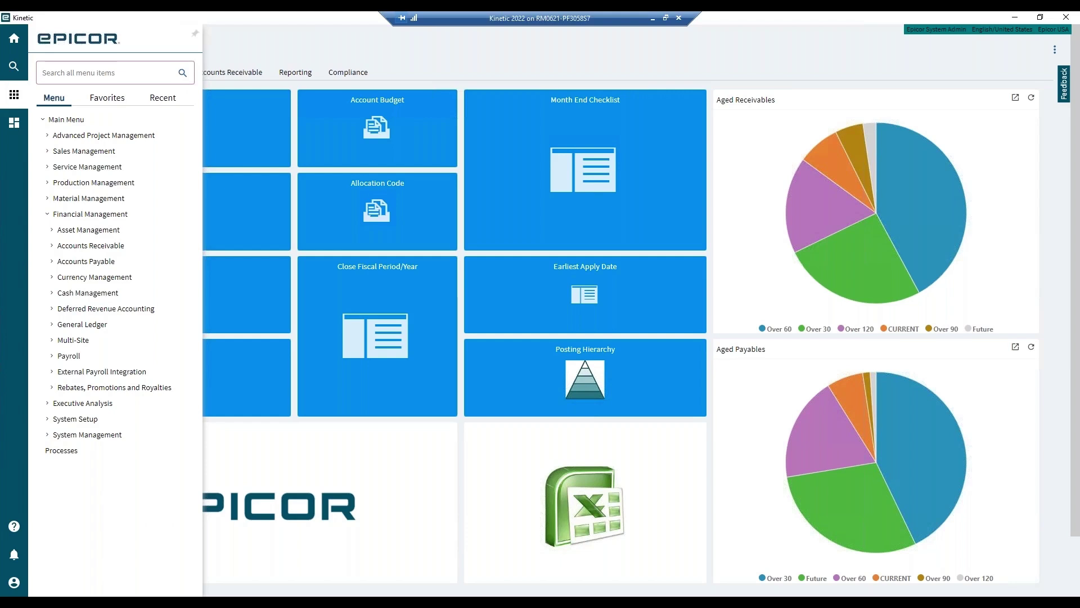
click(85, 262)
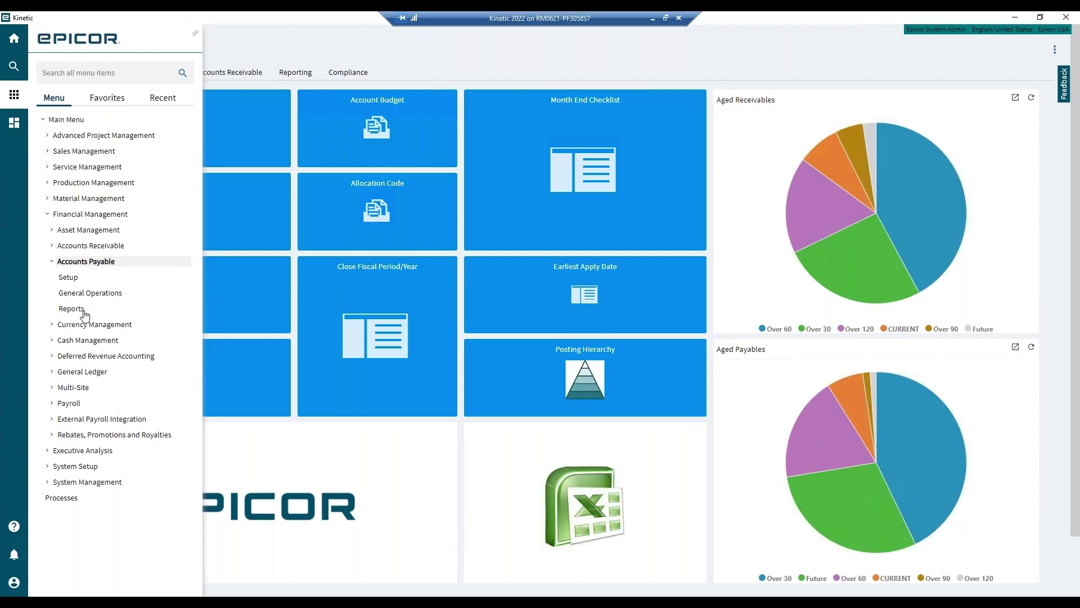
click(68, 277)
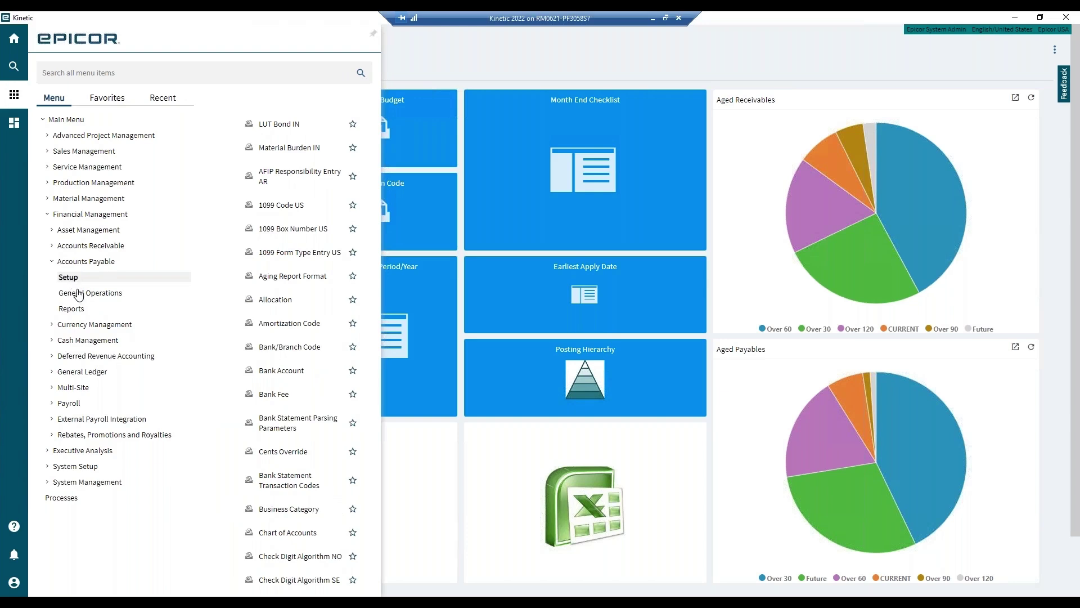
click(80, 293)
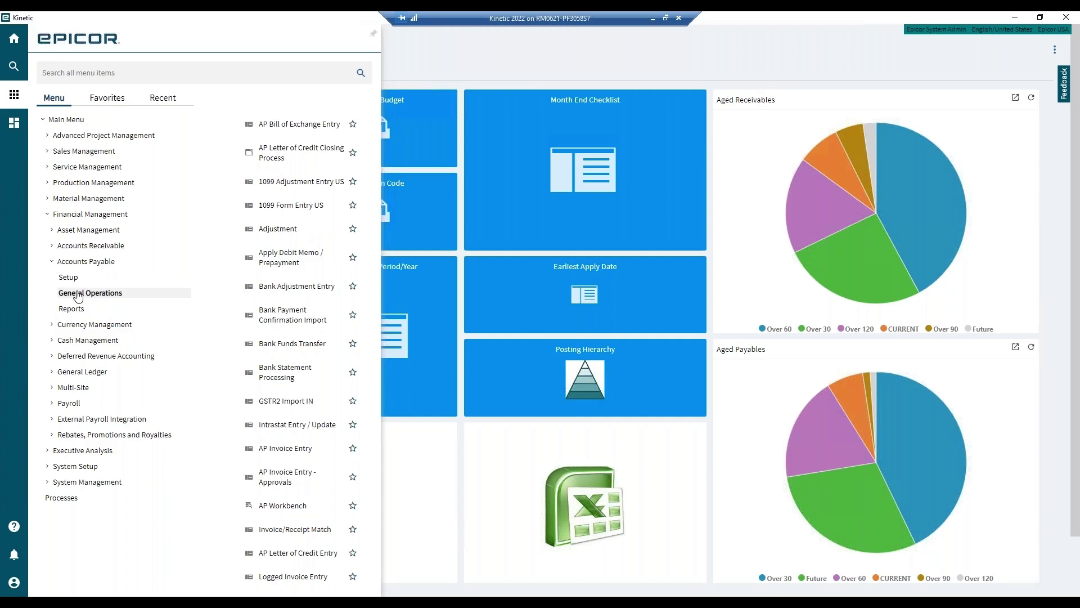
click(78, 309)
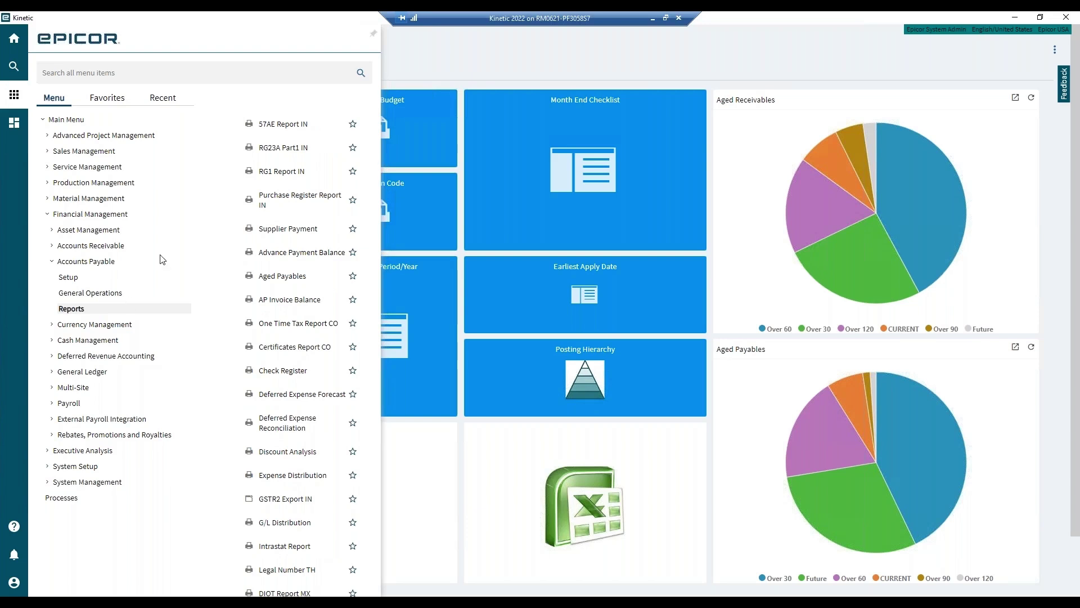
click(169, 72)
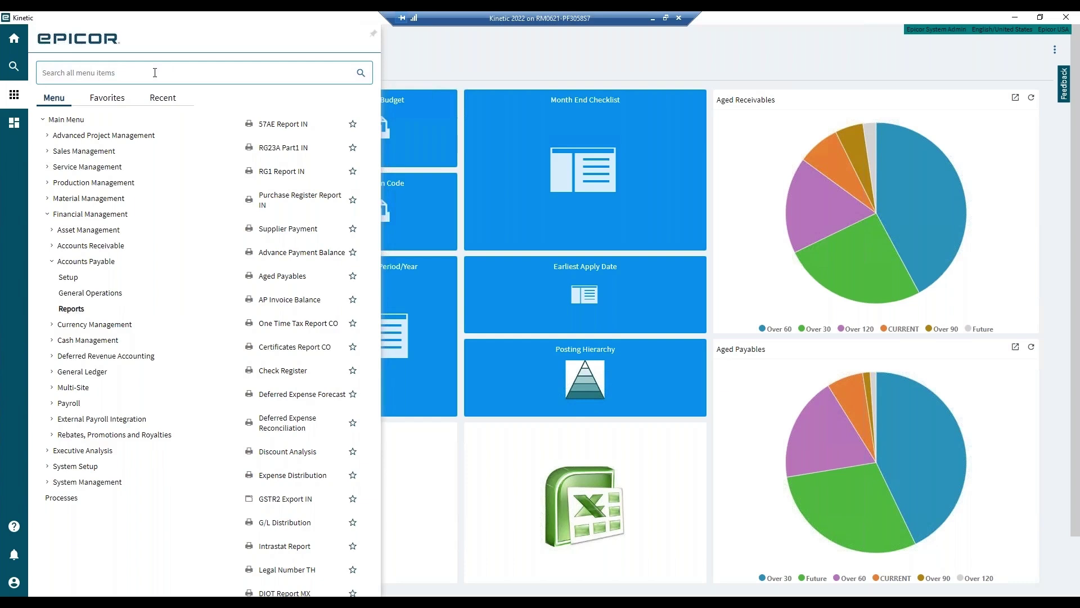
text(t)
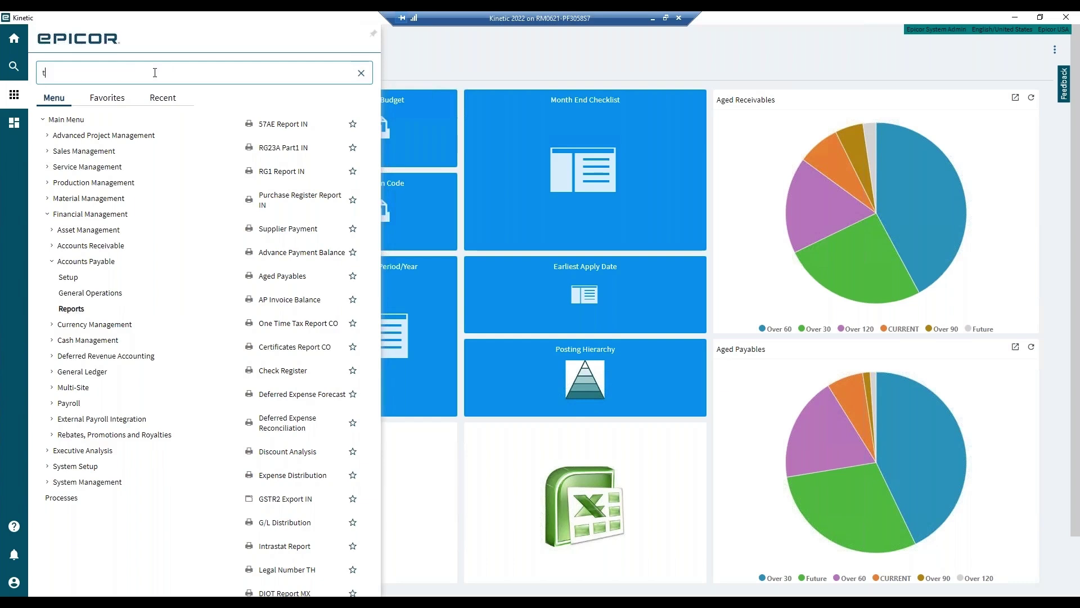
text(rial balance)
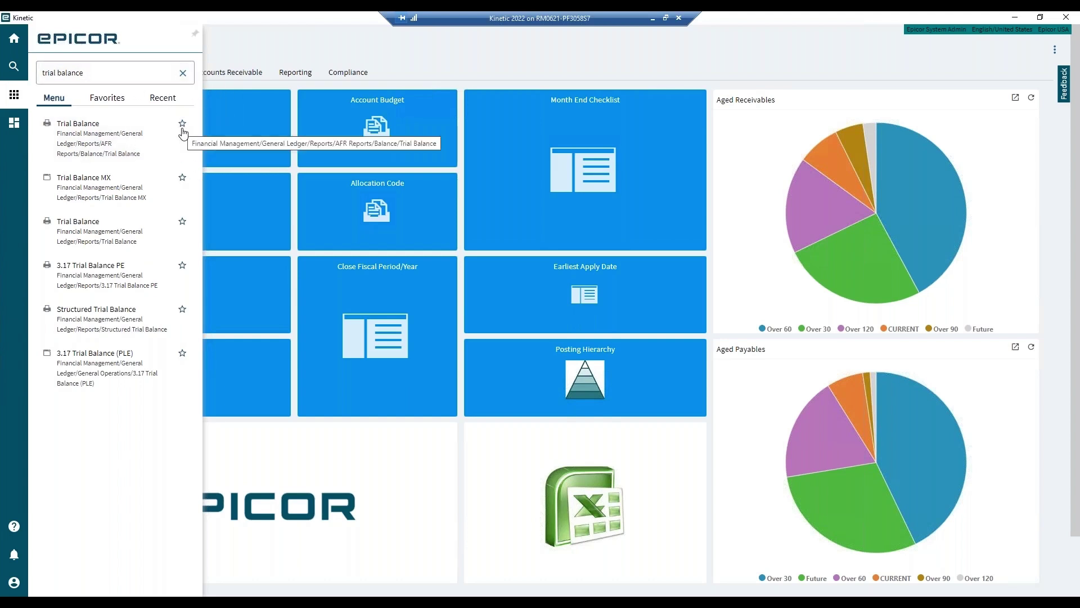
Look for trial balance under Favorites and Recent, return to Menu, and close the menu
click(107, 98)
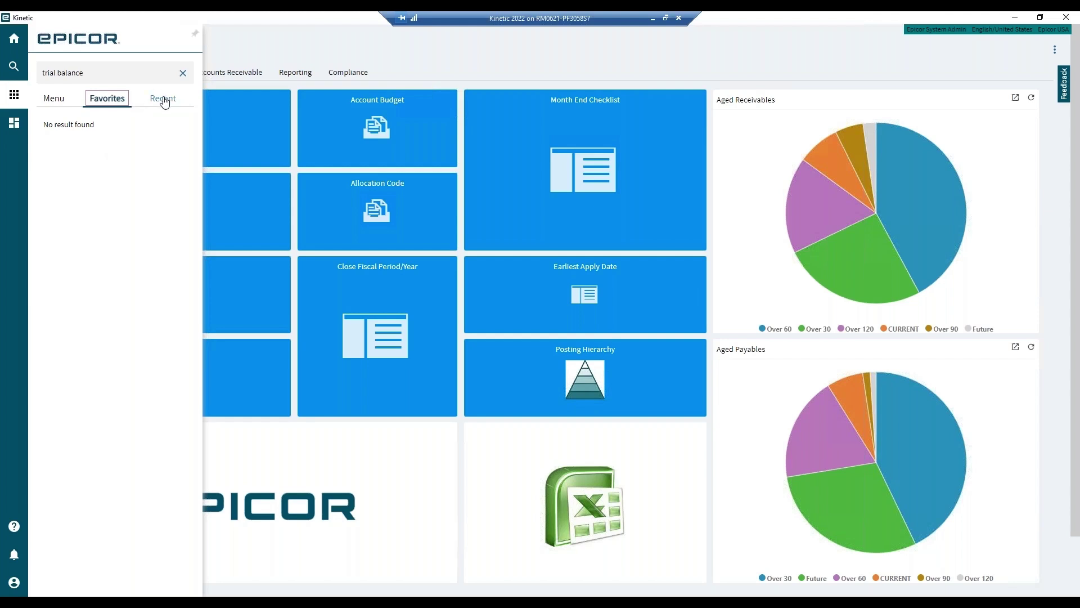
click(163, 99)
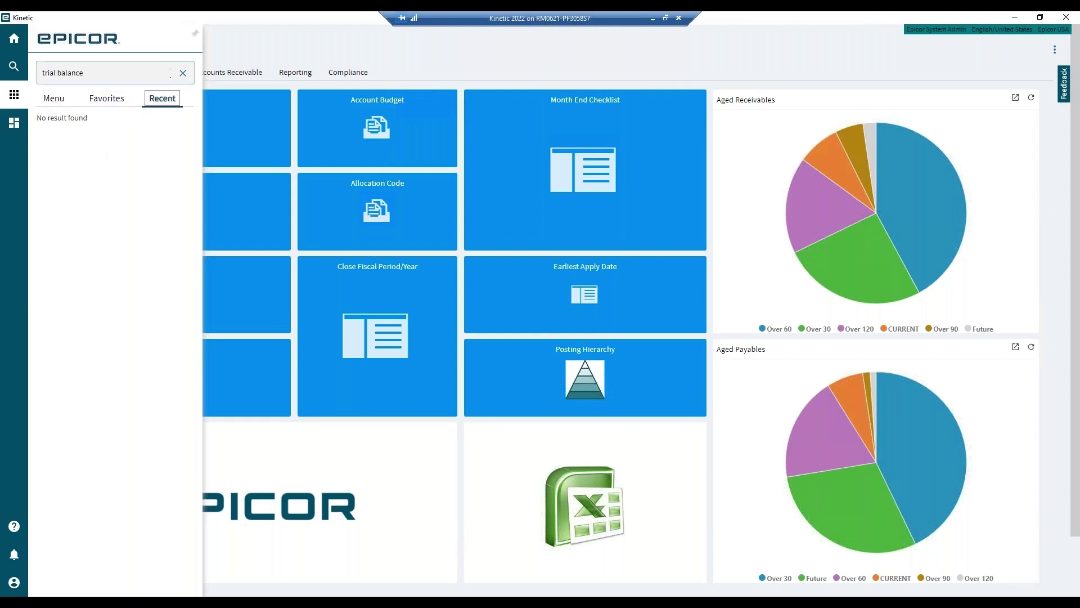
click(183, 73)
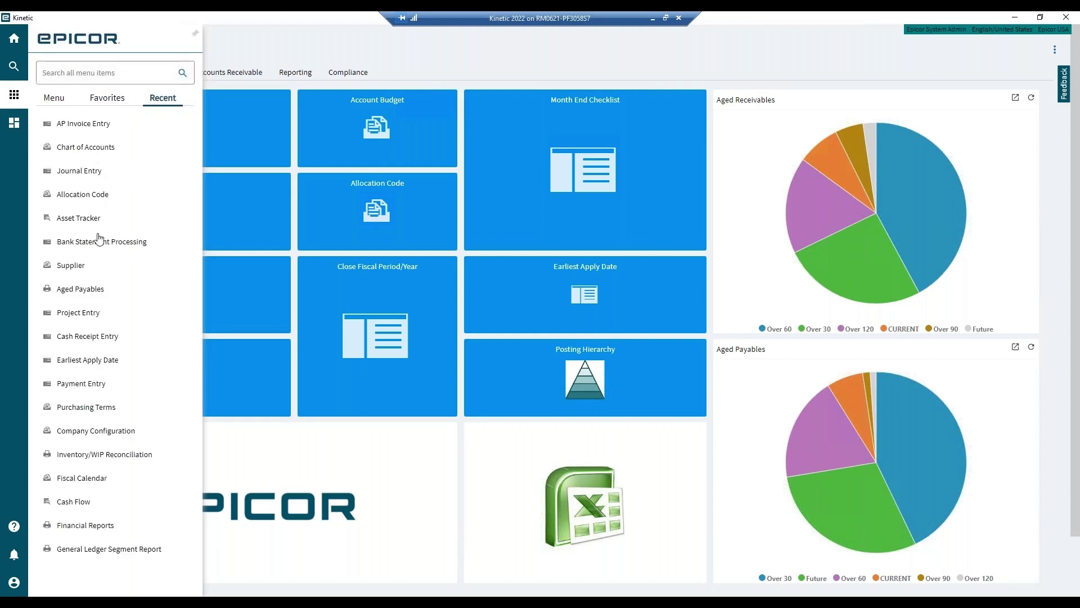
click(54, 98)
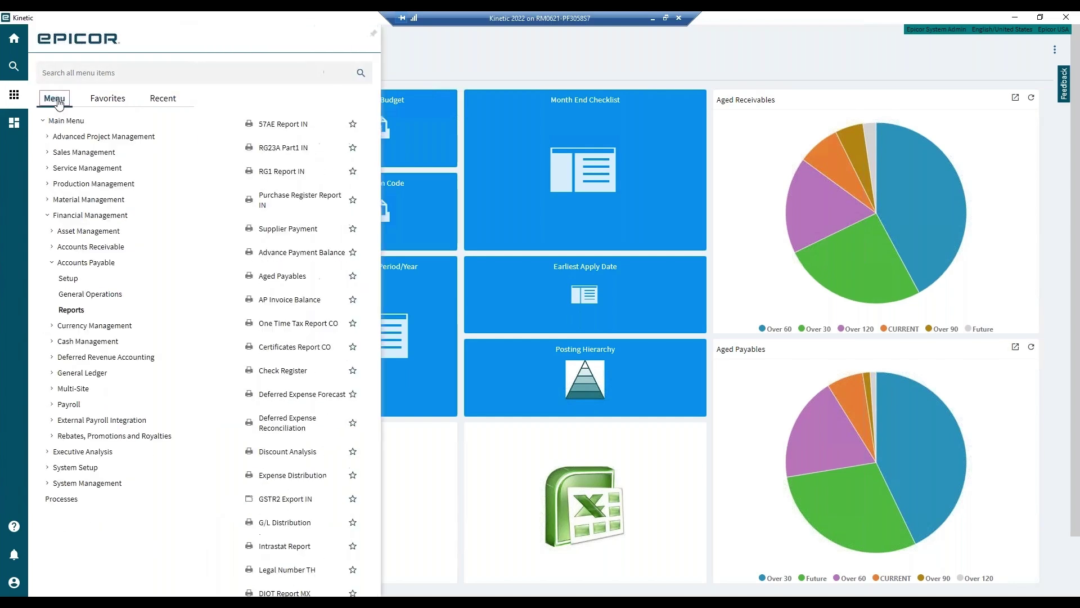
click(157, 72)
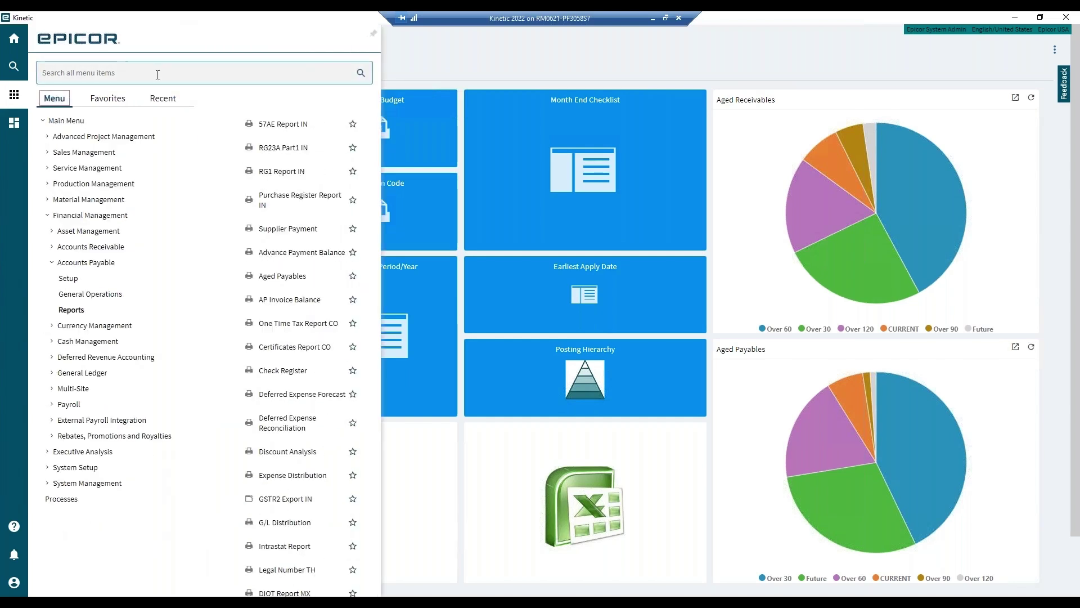
click(423, 44)
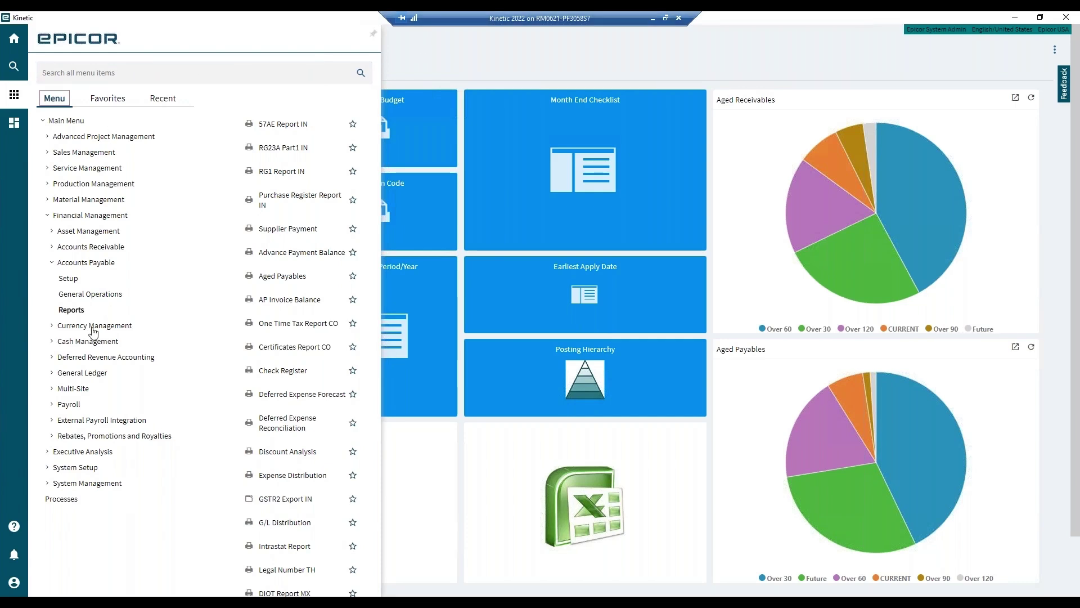
click(412, 63)
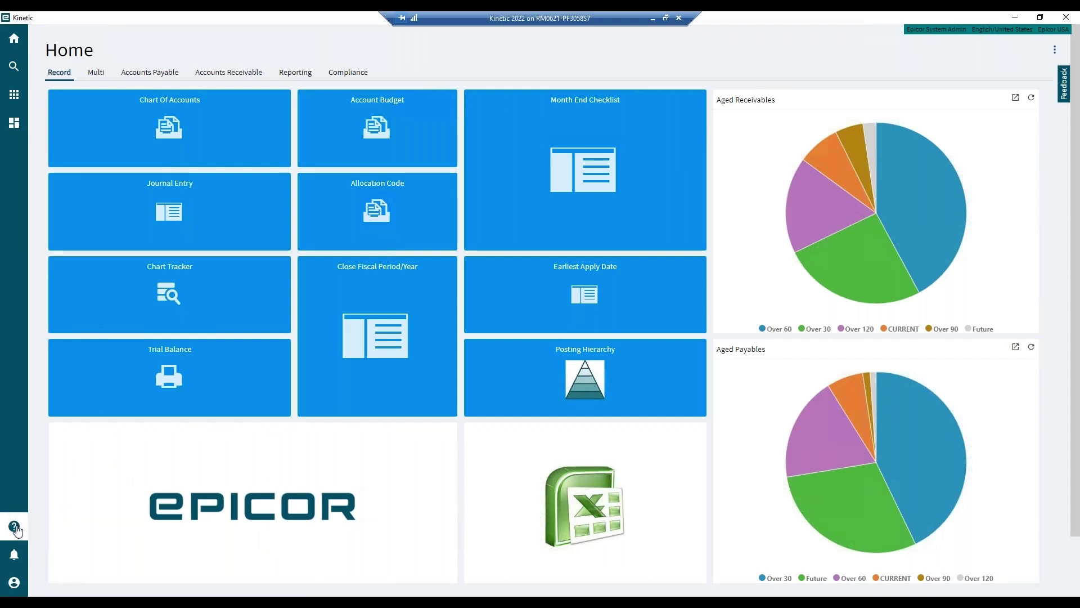
click(15, 528)
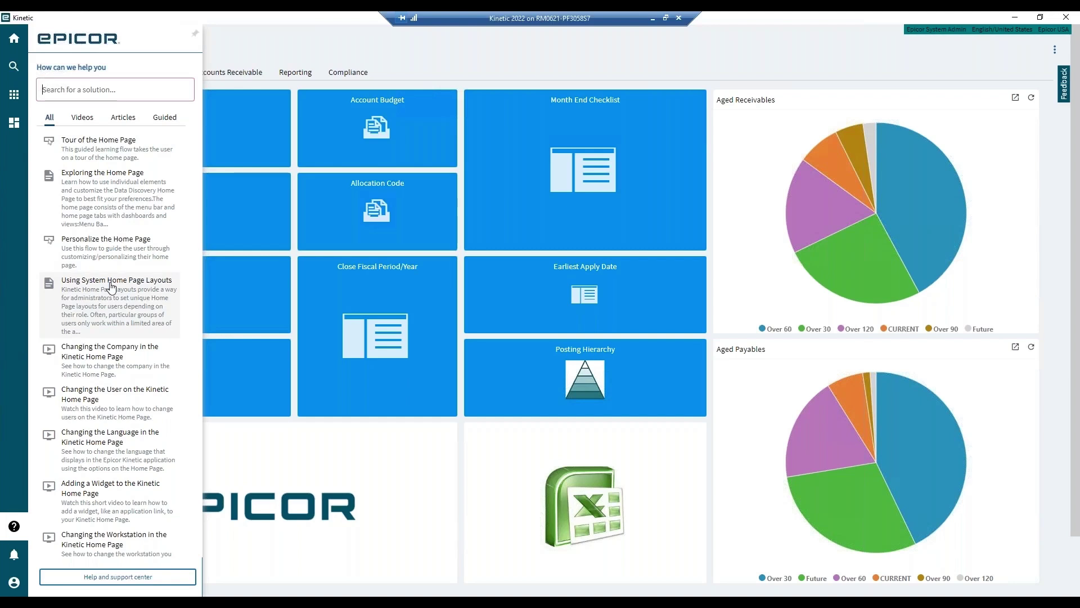
Browse the help Videos, Articles and Guided tabs, then start Personalize the Home Page
click(122, 256)
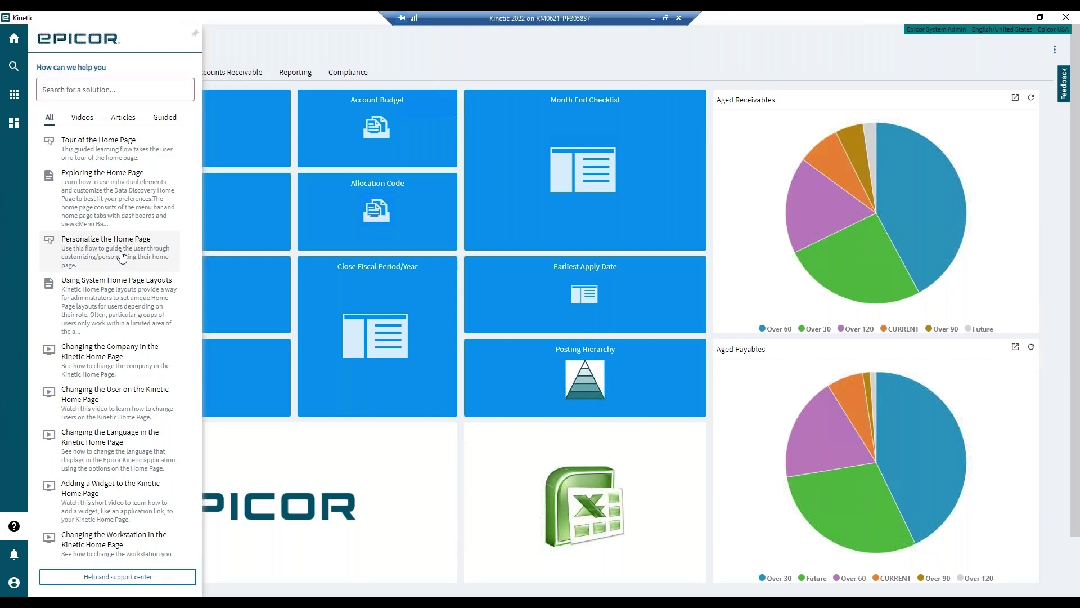
click(83, 118)
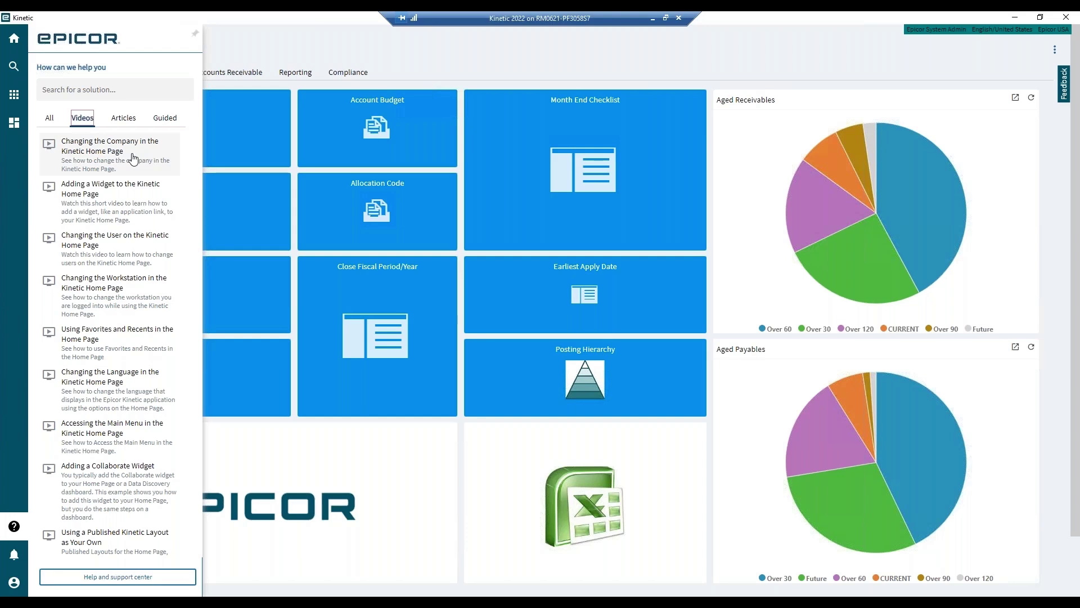
click(124, 119)
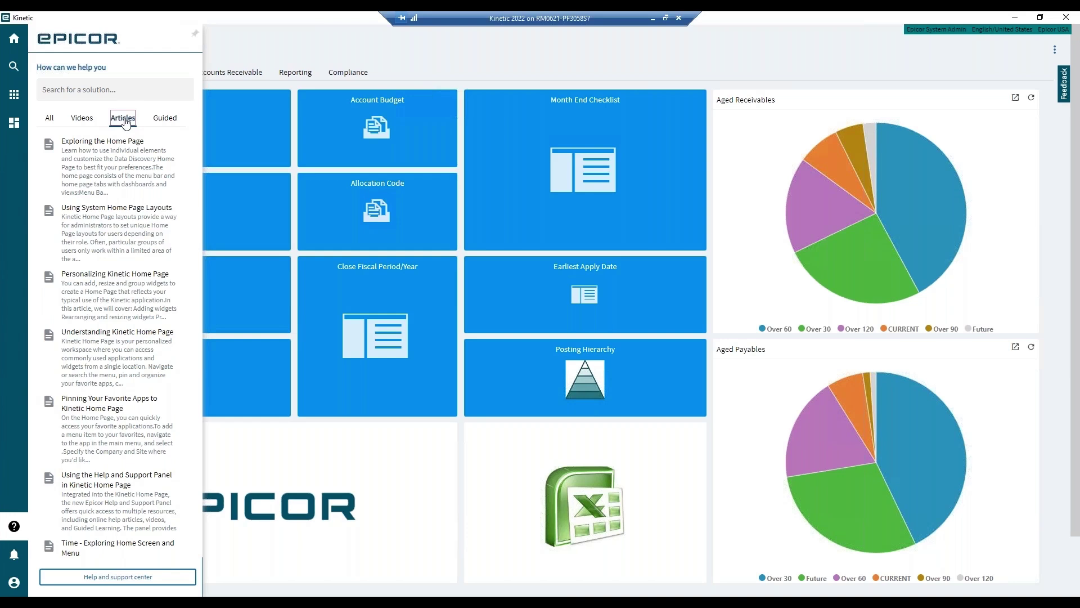
click(164, 119)
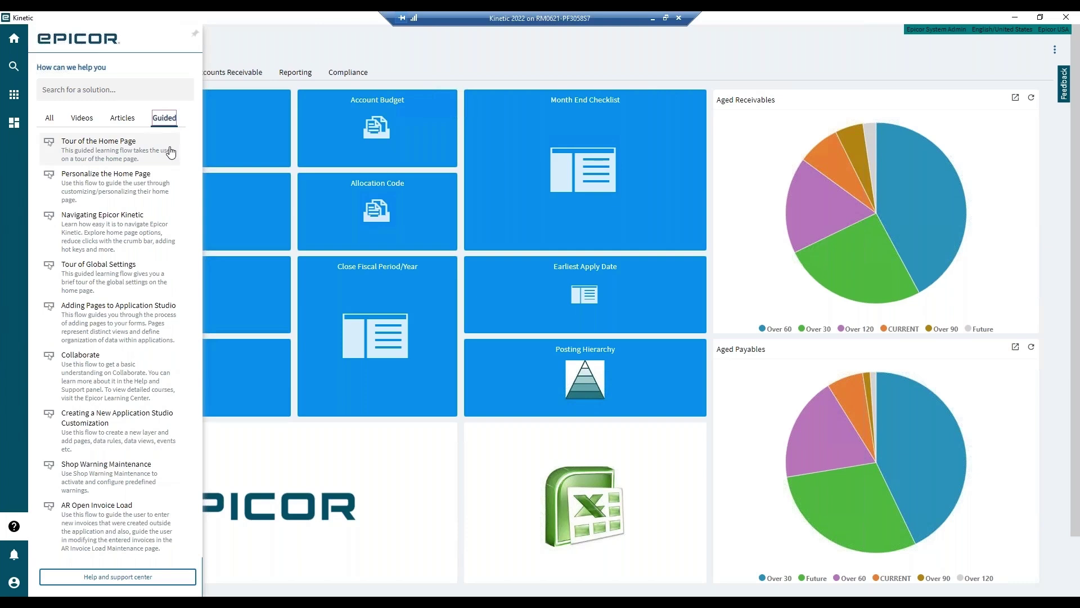
click(115, 184)
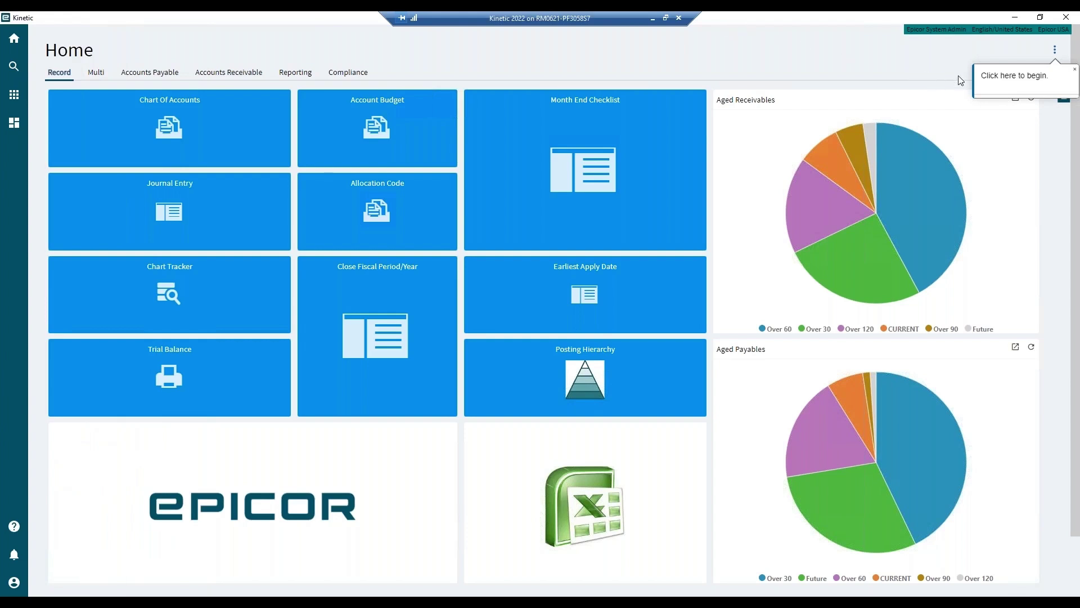
Enter Home page edit mode, dismiss the walkthrough prompts, and save the layout
click(971, 78)
click(1055, 51)
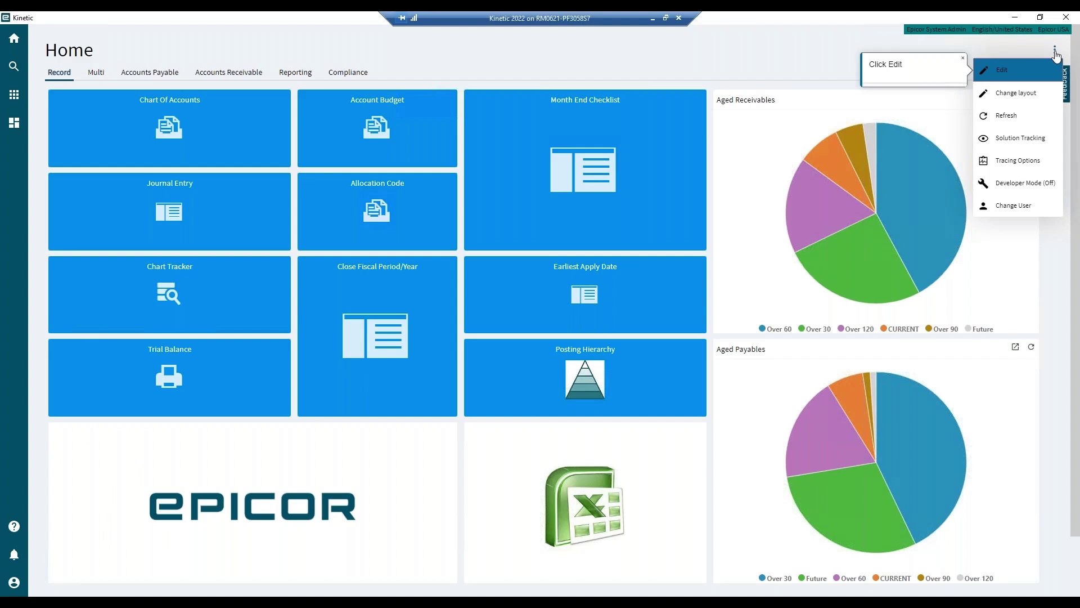
click(1002, 70)
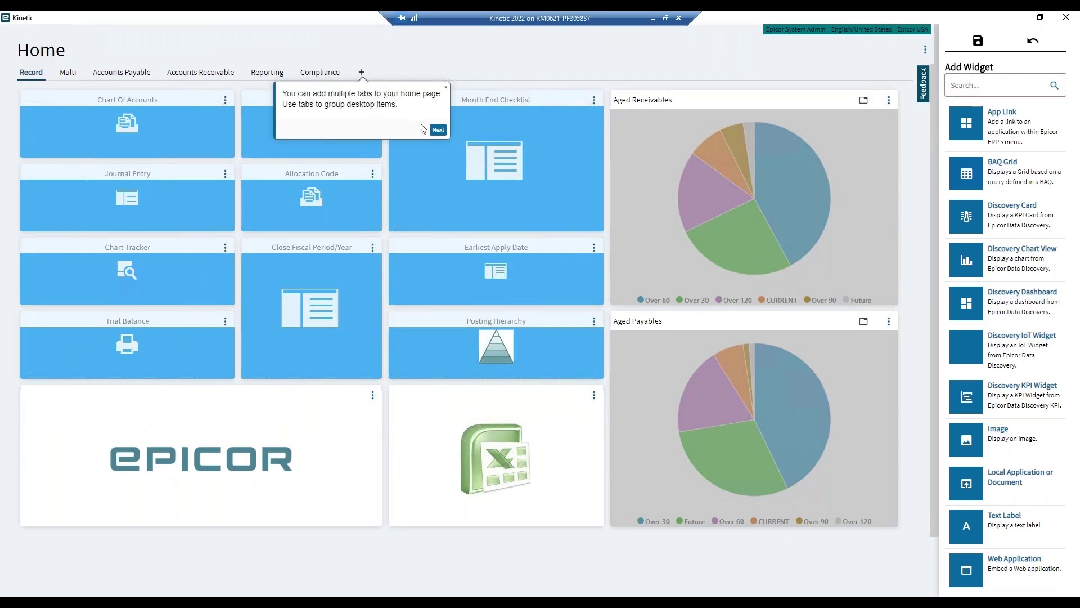
click(437, 129)
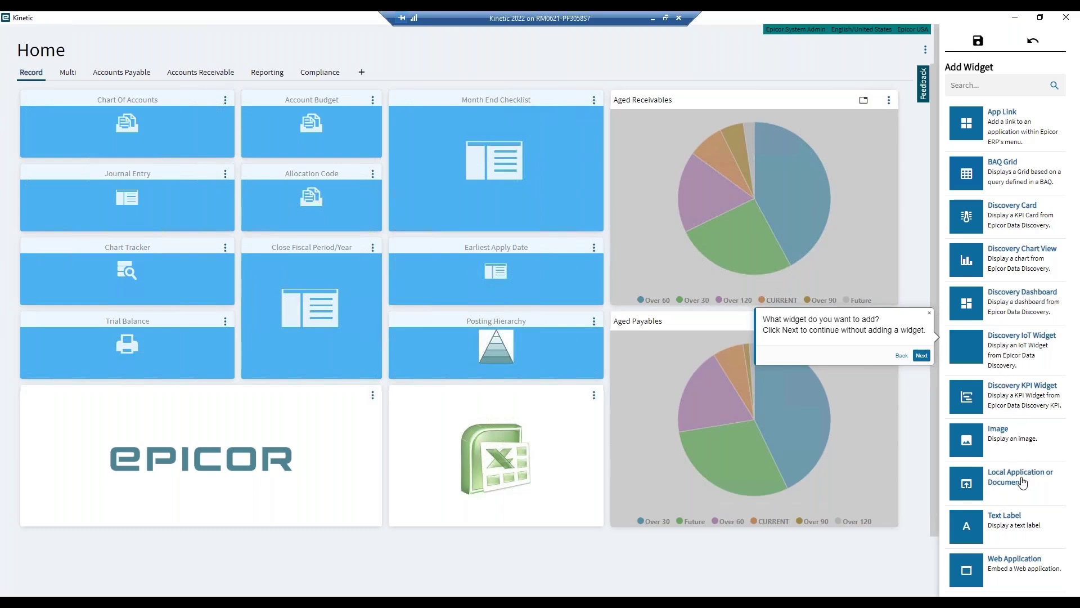
scroll(1022, 550, down, 1)
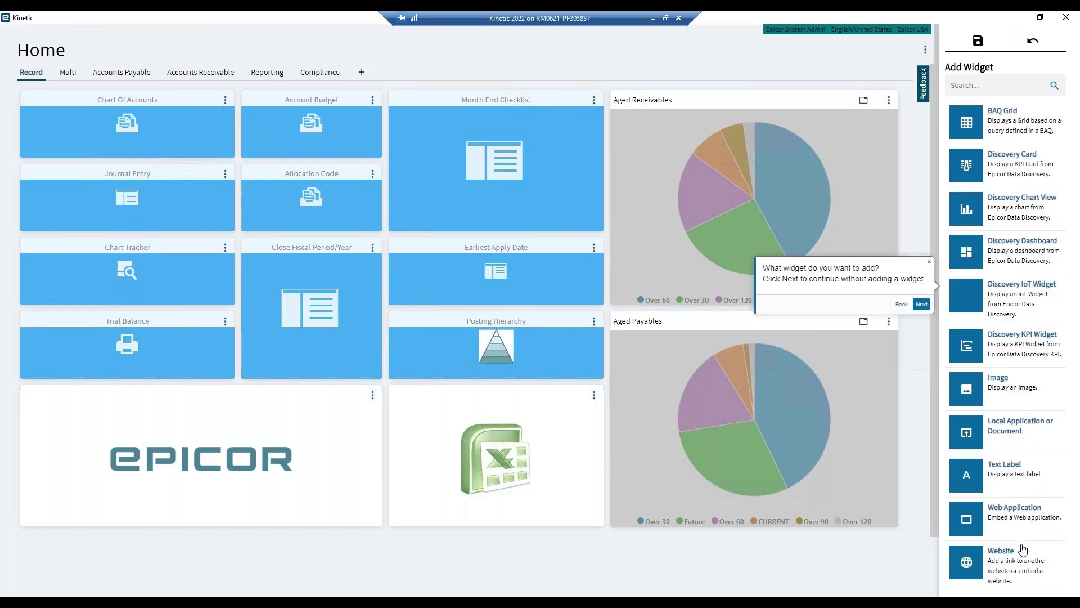
scroll(1023, 549, up, 1)
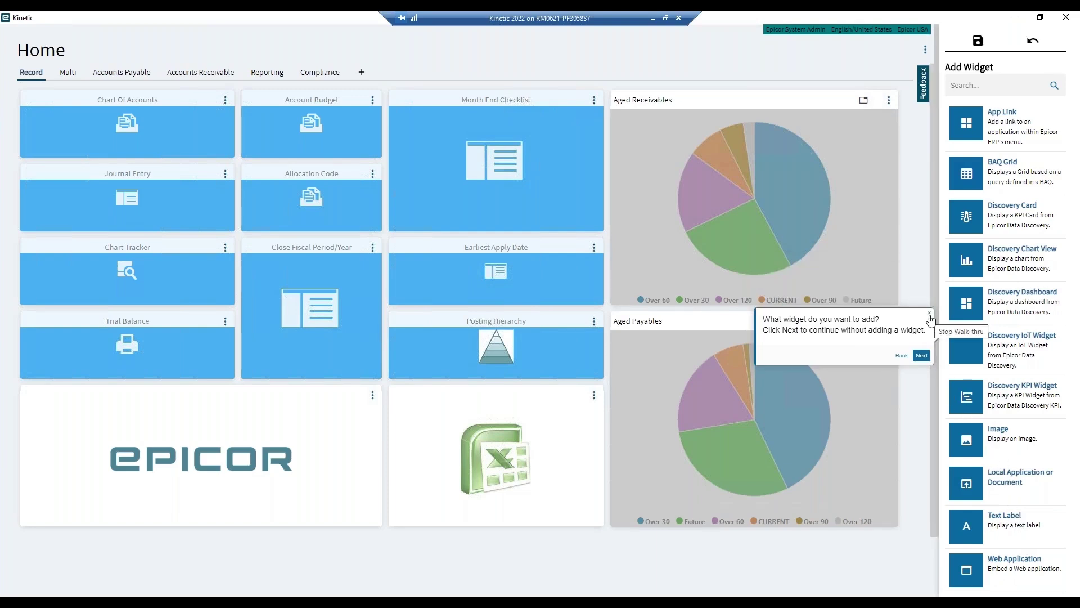
click(930, 317)
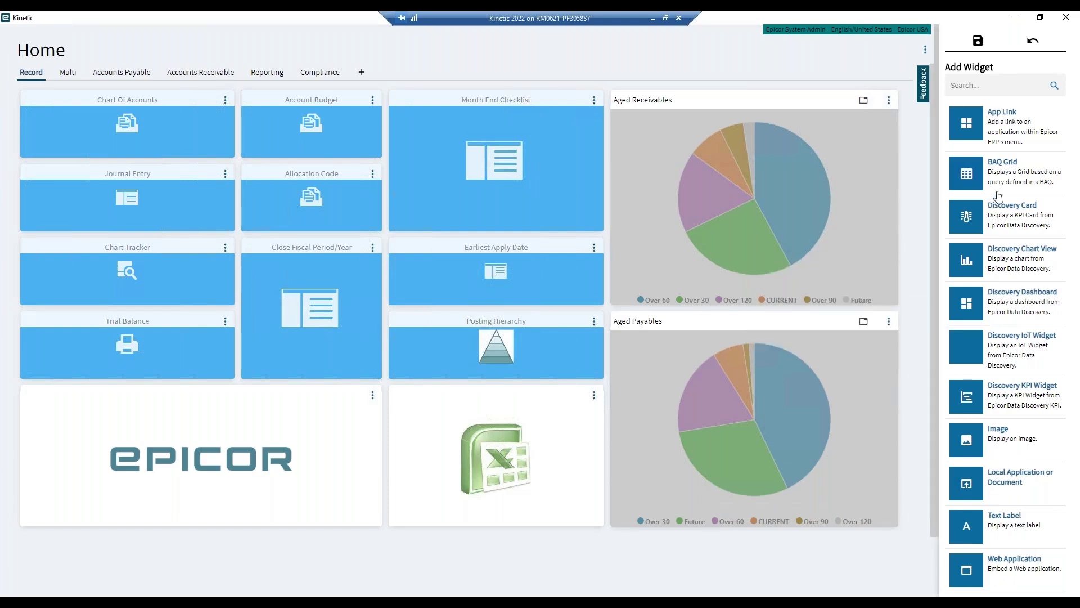
click(978, 42)
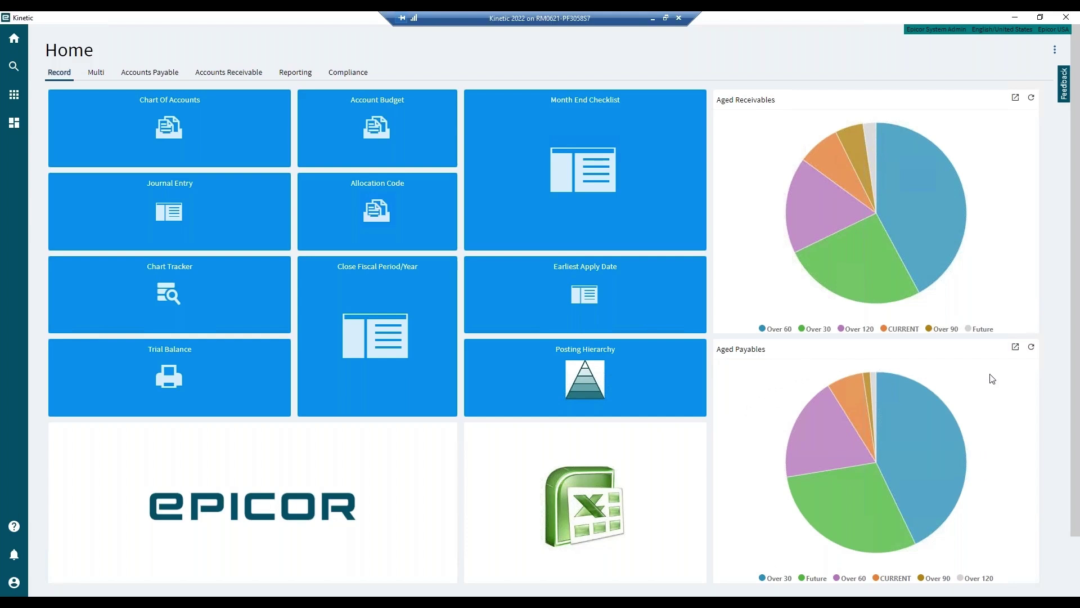
Open the Aged Payables analysis and show, then hide, its transaction details grid
click(1016, 349)
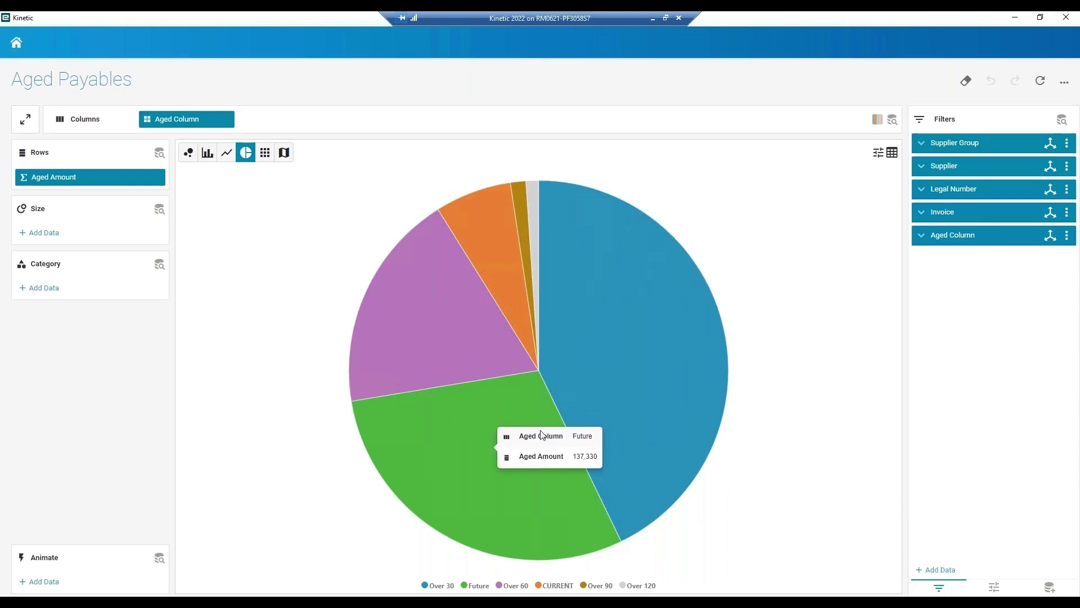
click(891, 152)
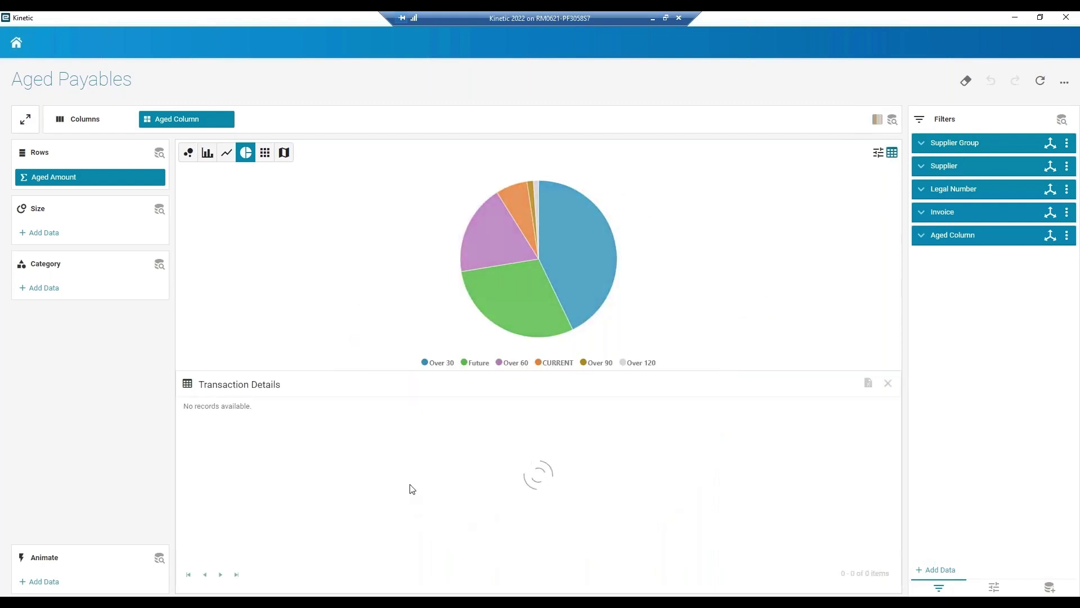
scroll(417, 460, down, 3)
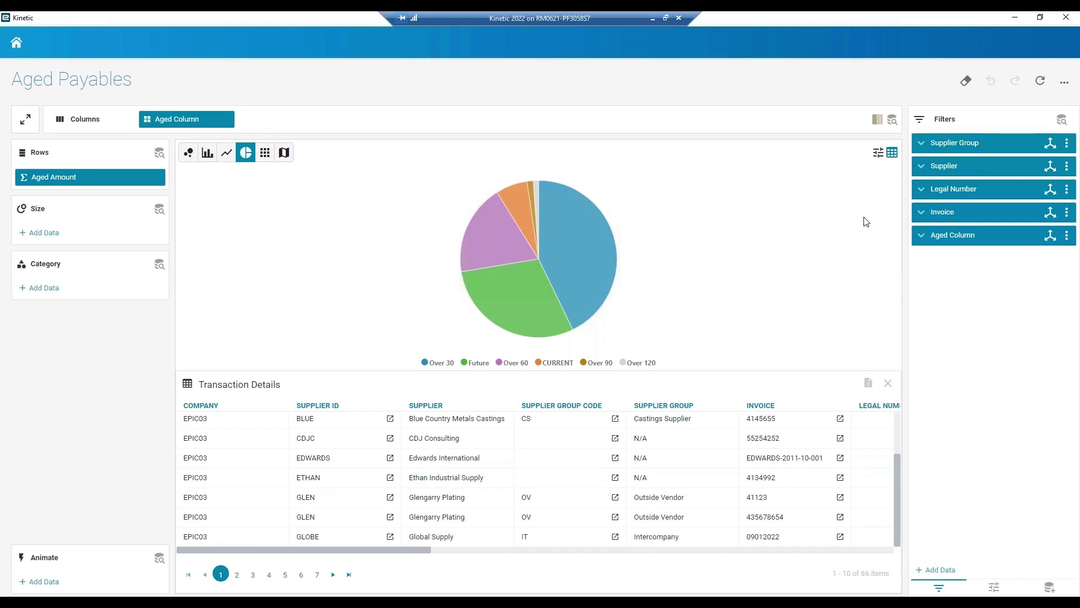
click(892, 153)
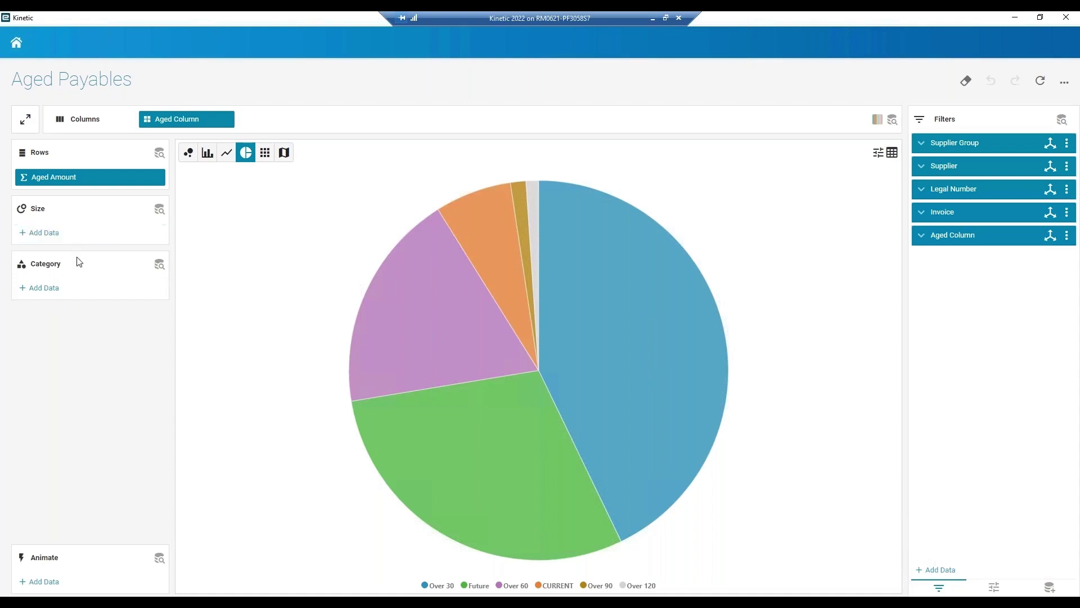
Add Supplier as the chart category and switch the chart to bars
click(78, 288)
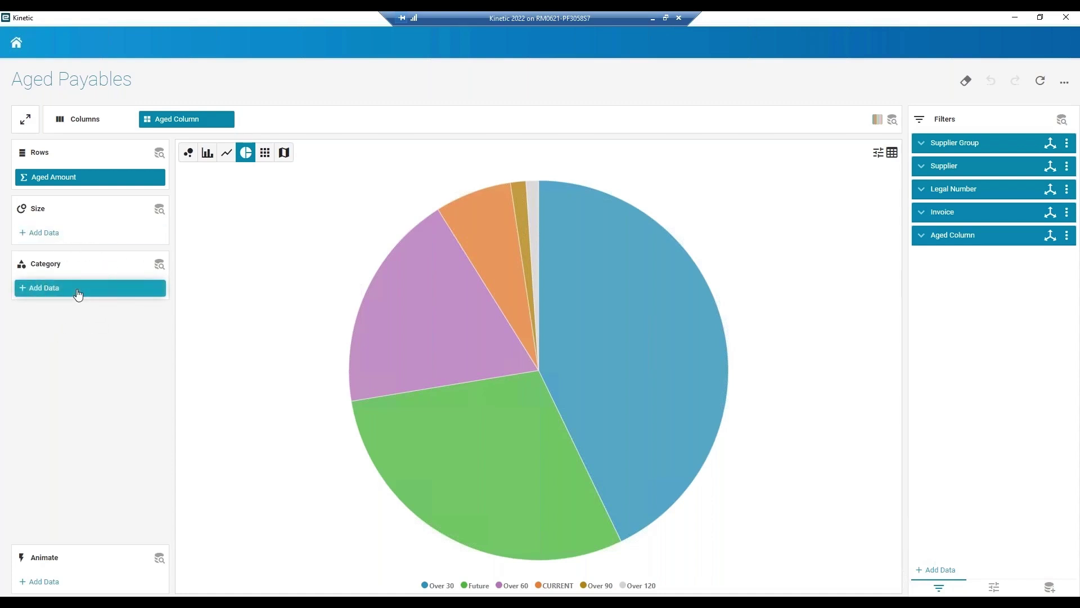
click(78, 292)
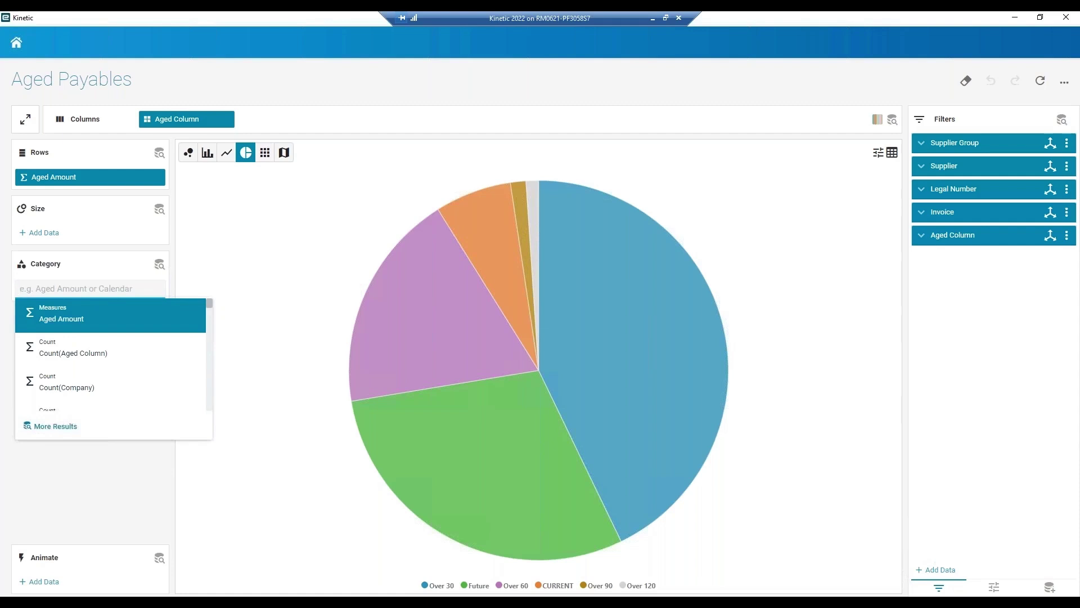
text(supplier)
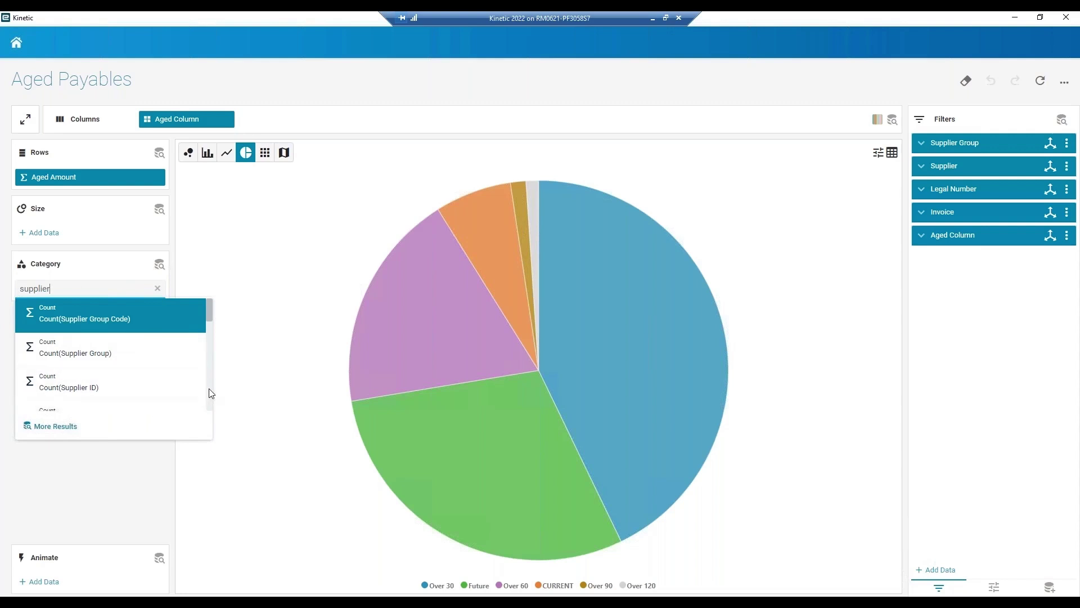
scroll(207, 397, down, 2)
click(88, 362)
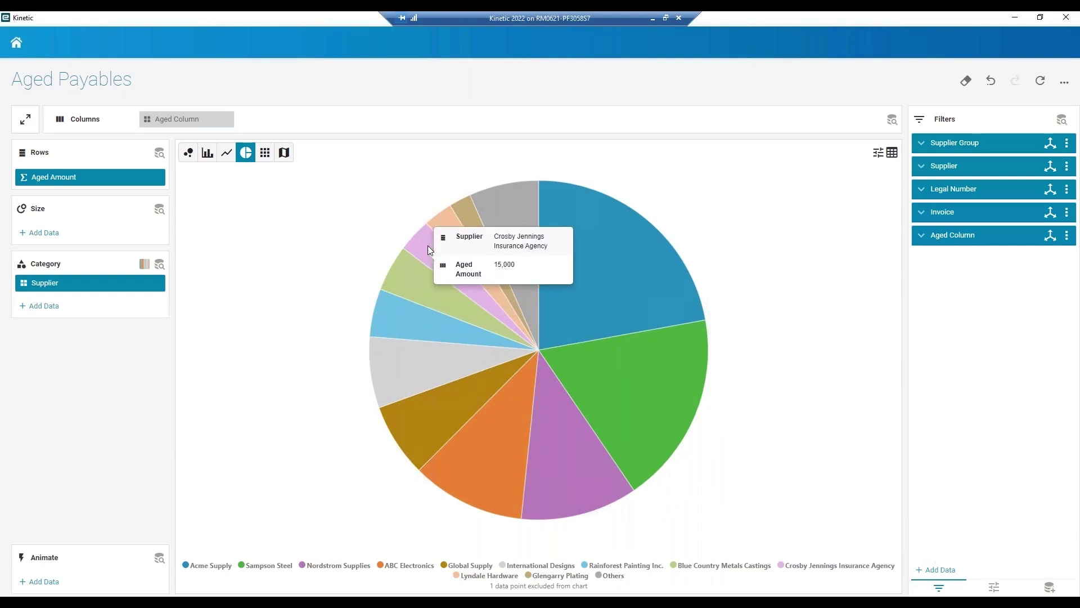
mouse_move(447, 227)
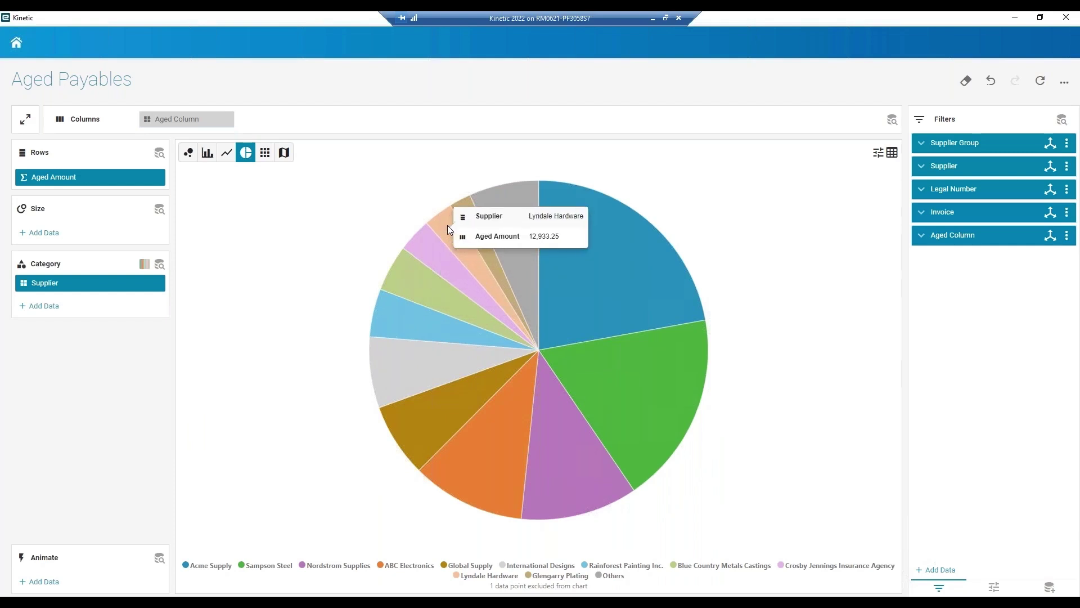
click(207, 154)
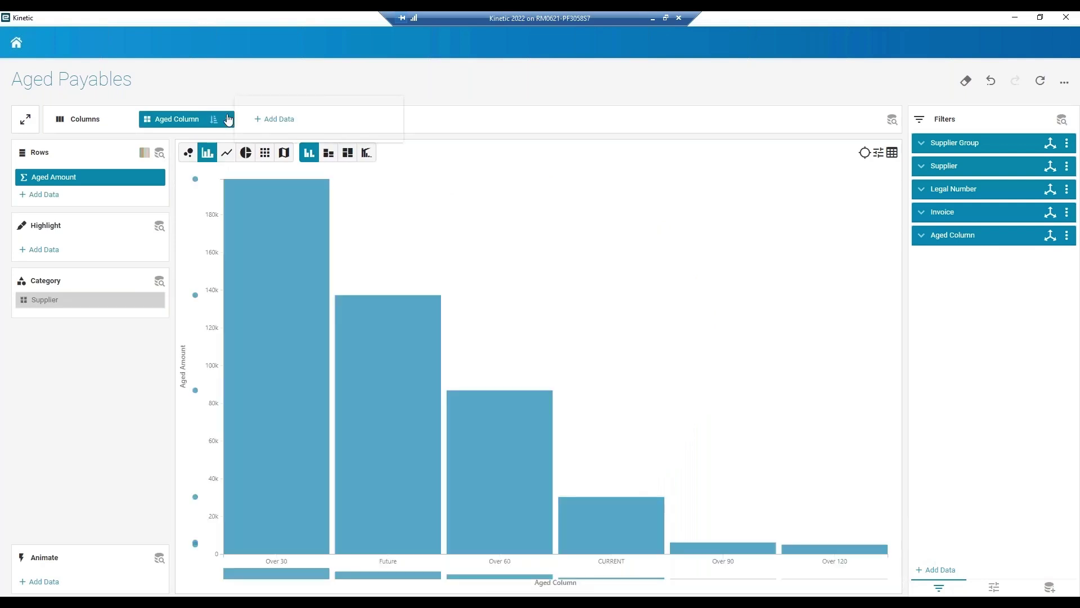
Remove the Aged Column chip so bars show Aged Amount by Supplier, then expand its filter
click(228, 121)
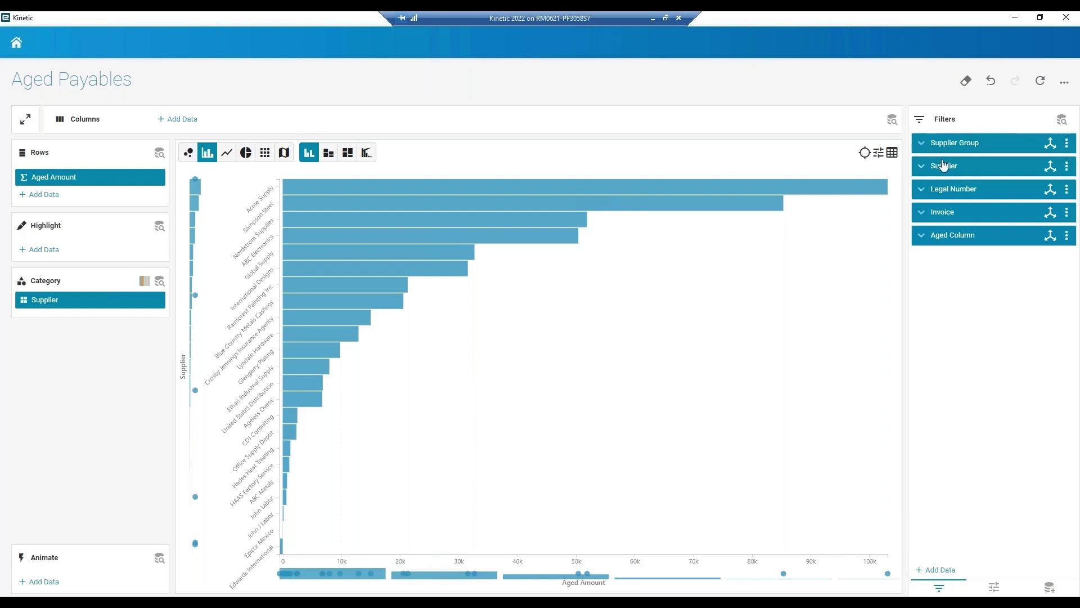
click(921, 235)
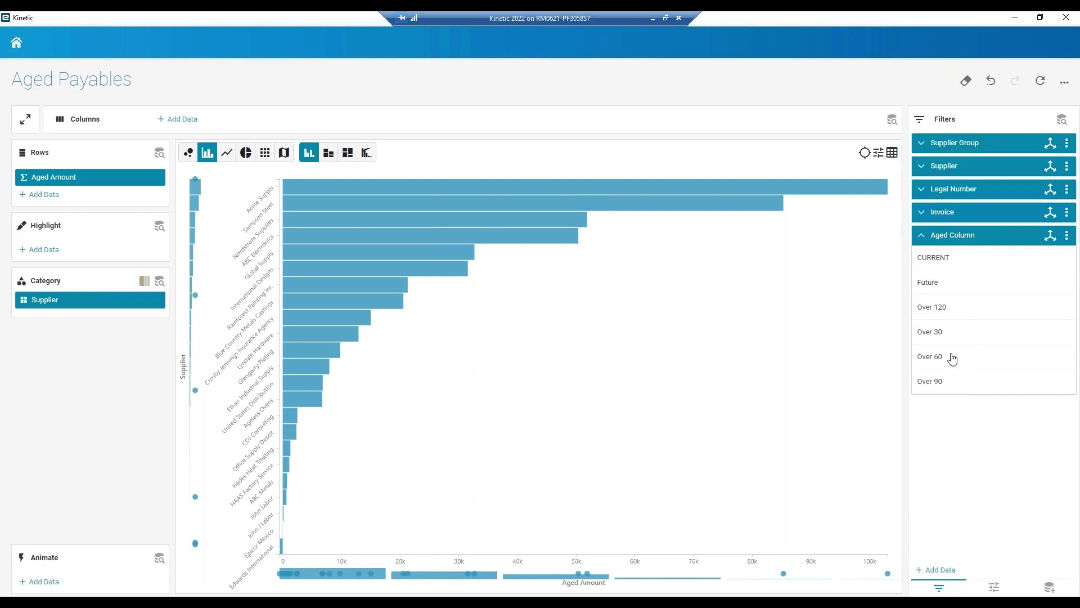
Check the Over 60 and Over 90 buckets in the Aged Column filter
click(953, 358)
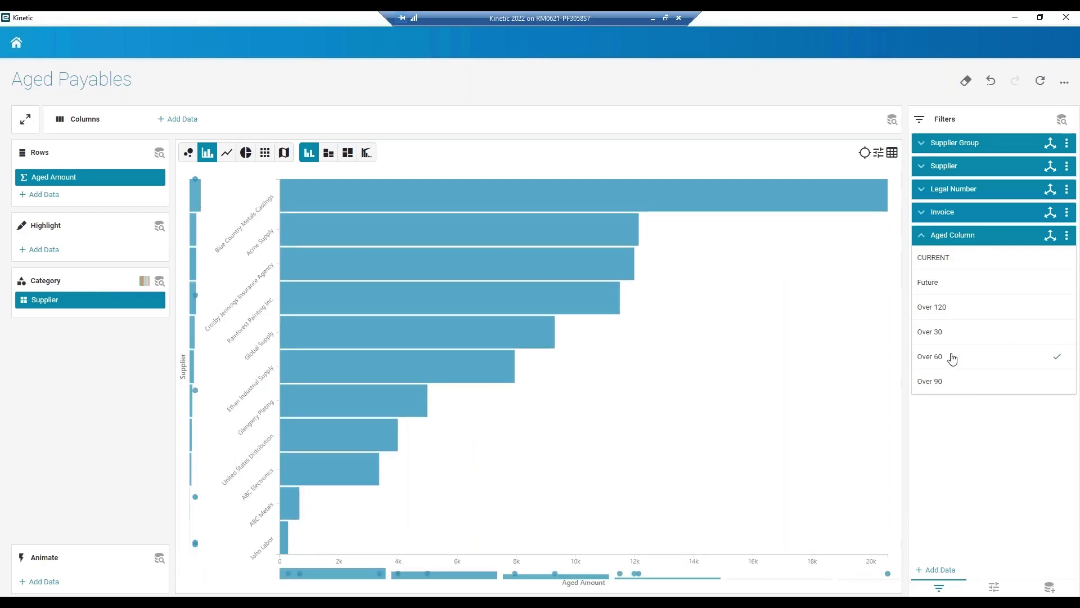
click(961, 383)
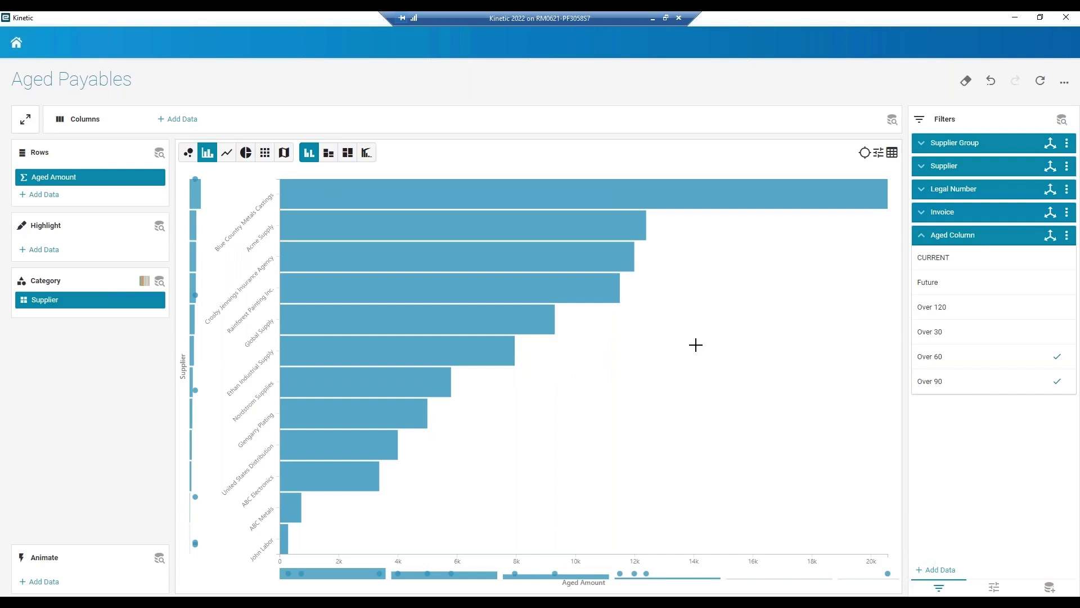
Add an Aged Amount greater-than-5000 filter and show the six suppliers' transaction details
click(942, 571)
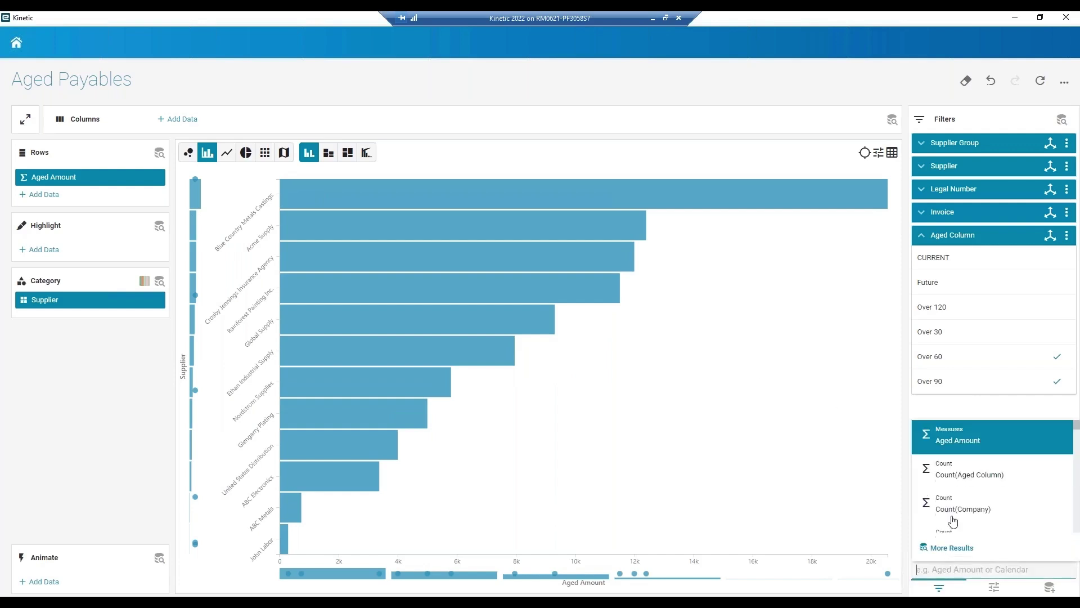
click(991, 441)
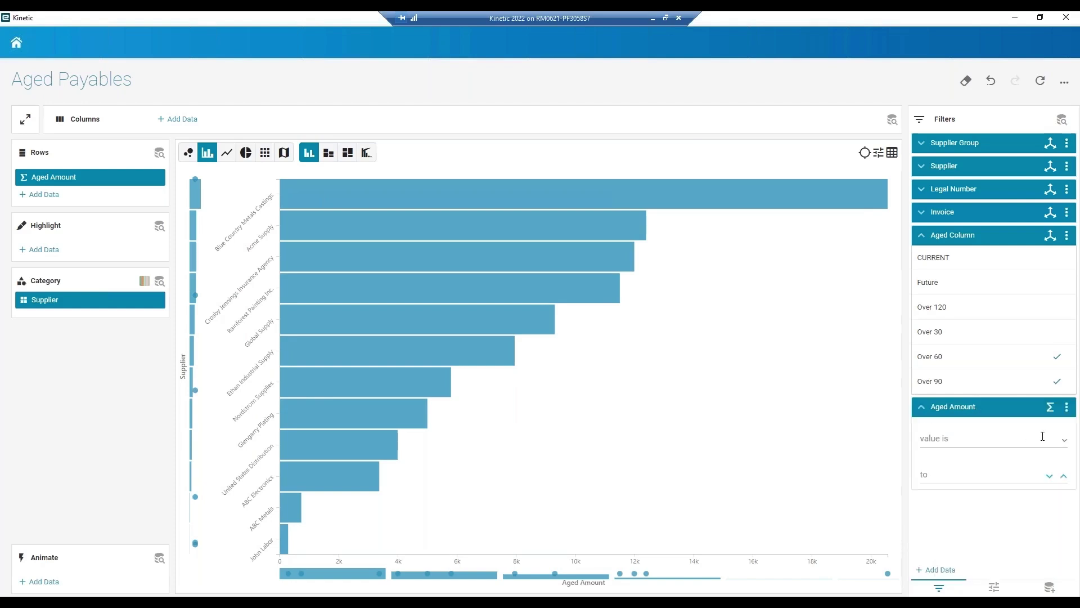
click(1067, 444)
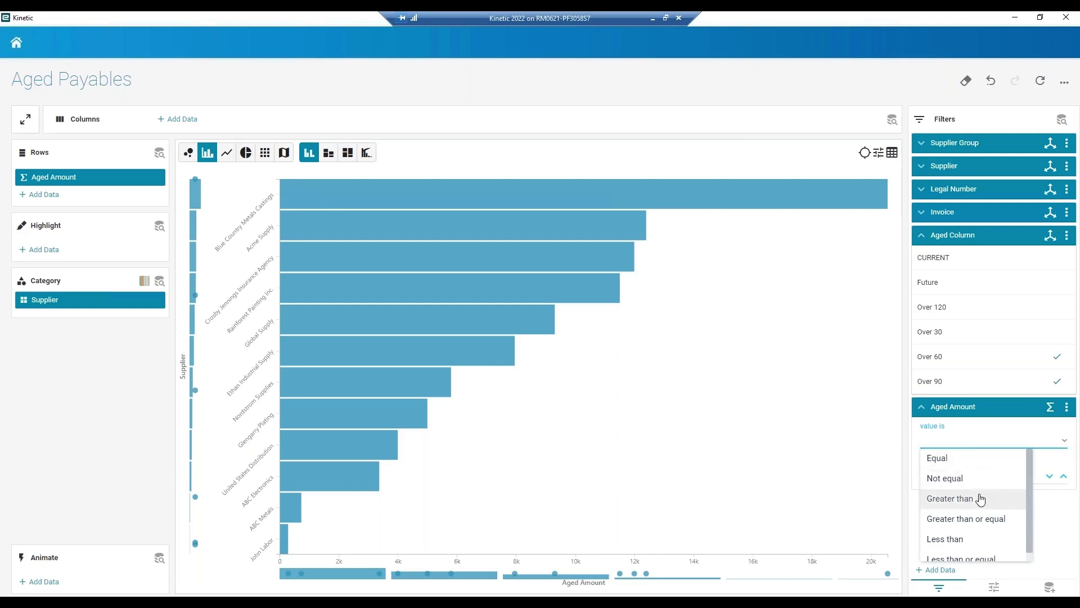
click(954, 498)
click(933, 475)
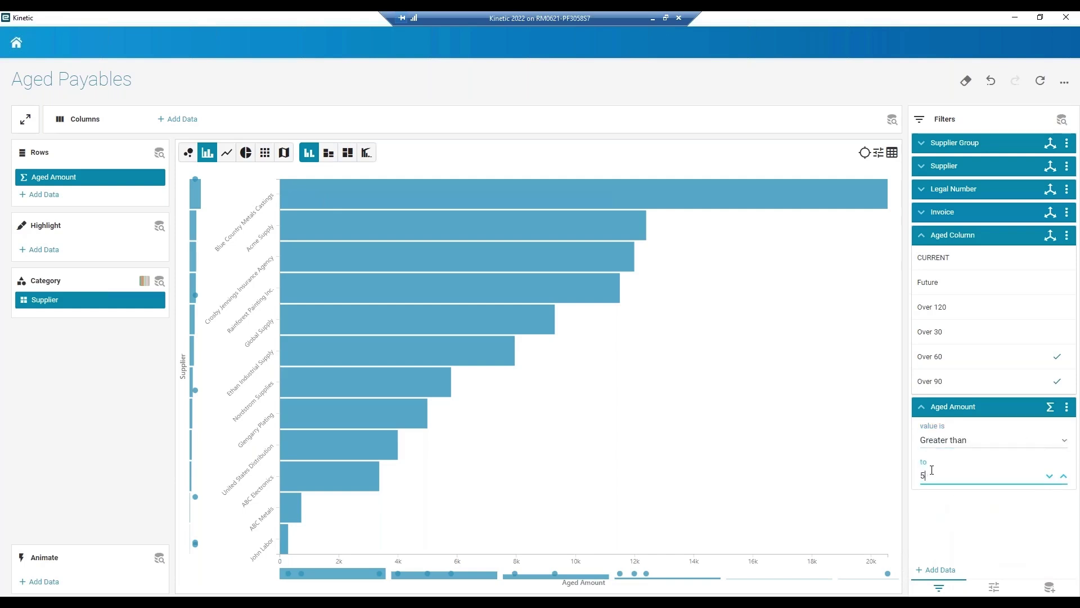
text(500)
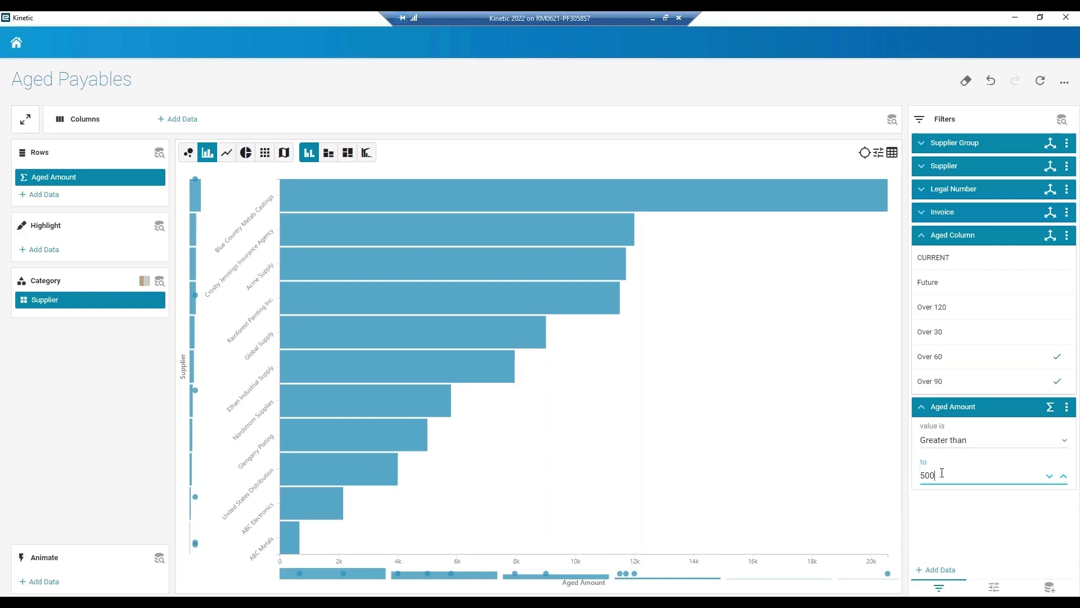
text(0)
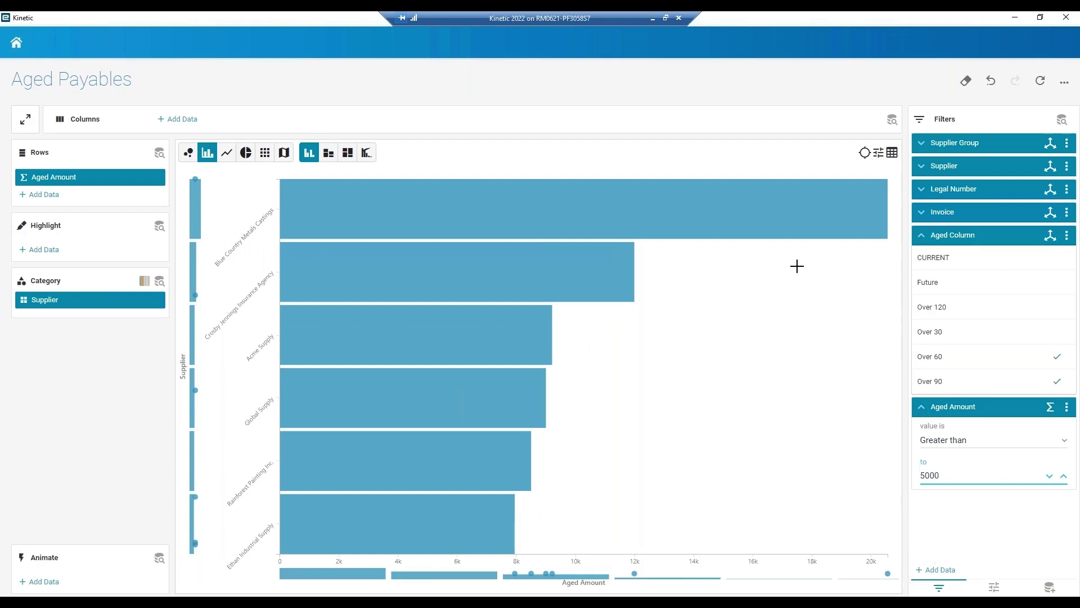
click(762, 316)
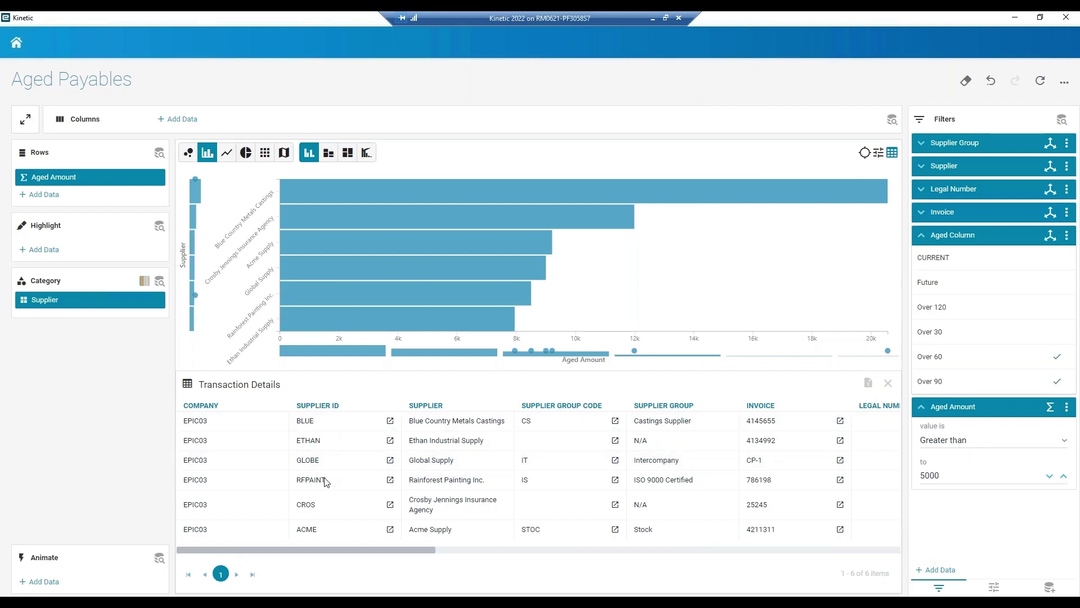
click(322, 411)
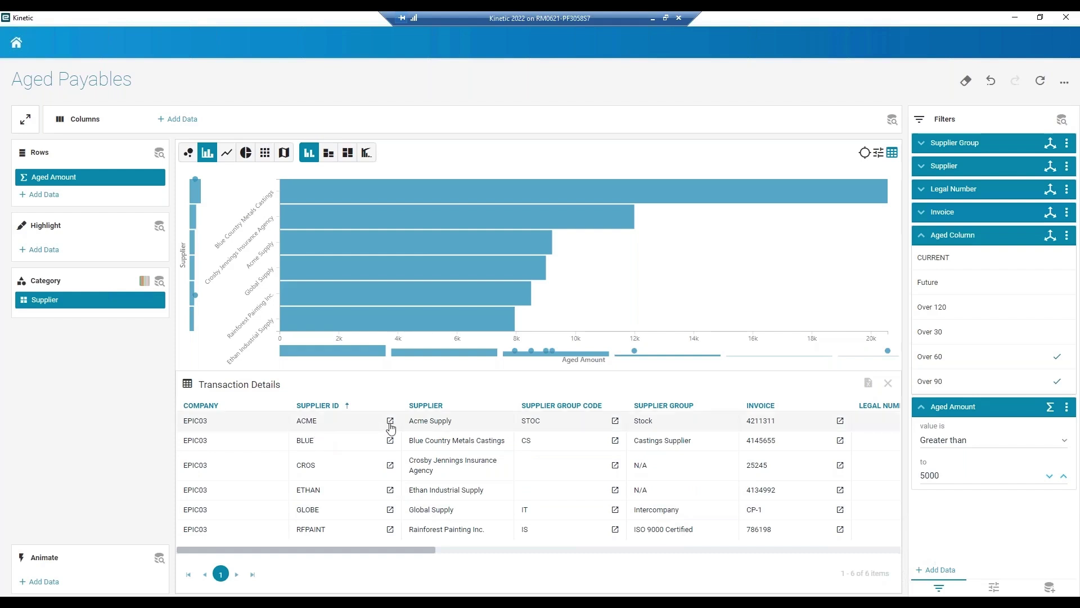
Open supplier ACME in Supplier Entry from its Data Selection options
click(390, 420)
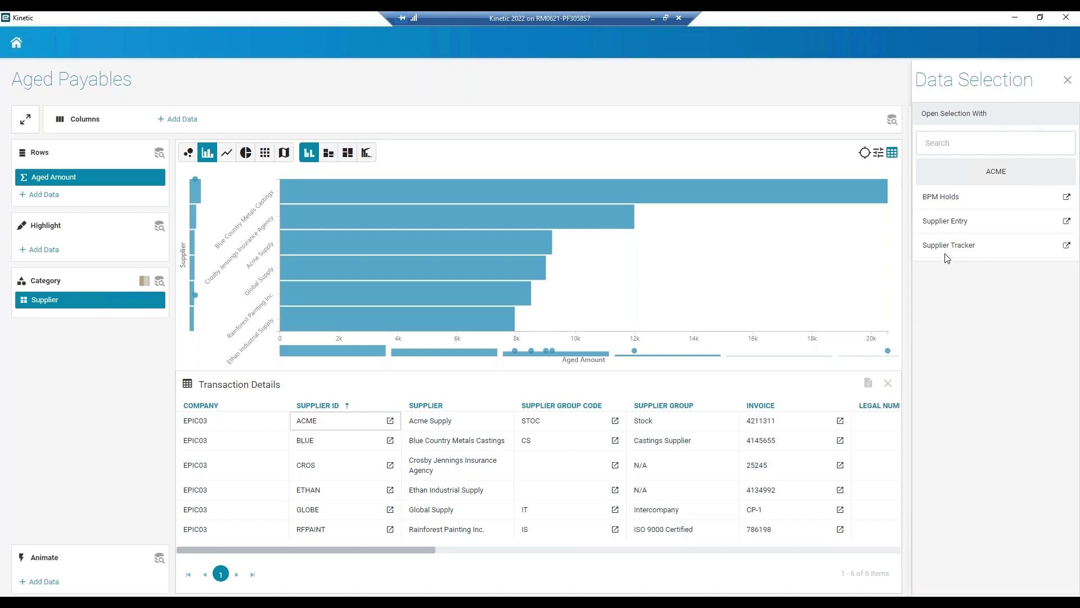
click(1066, 221)
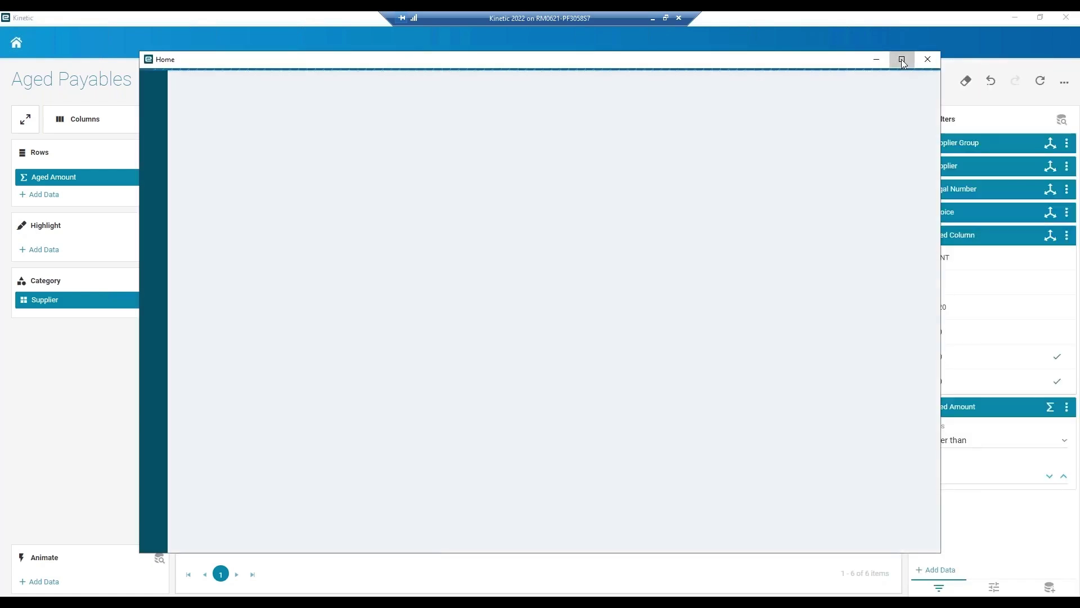
Maximize the ACME supplier window and expand its Detail section showing Acme Supply
click(902, 60)
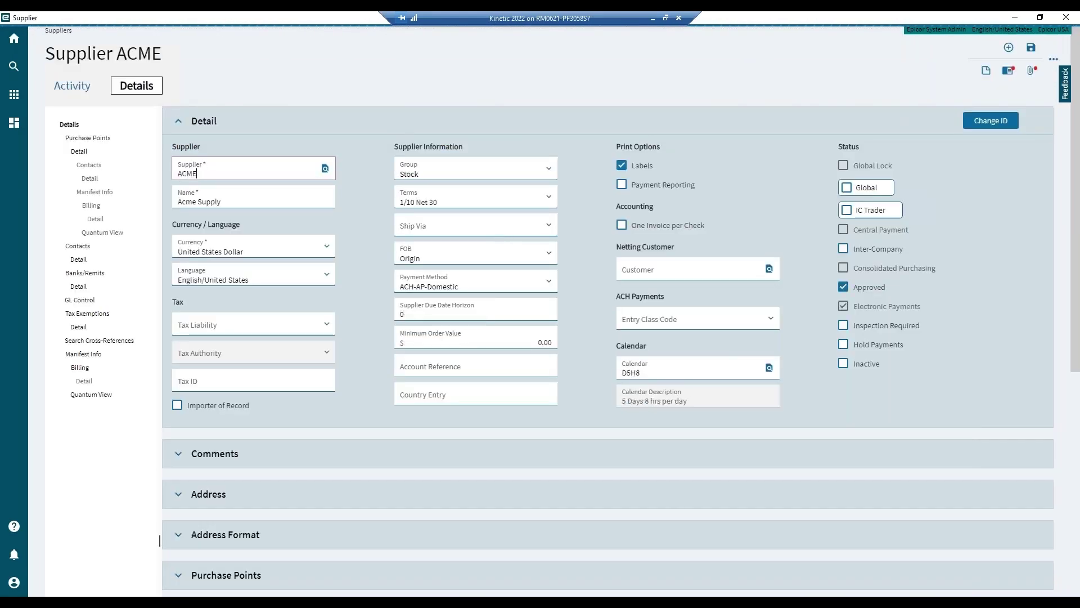
click(180, 122)
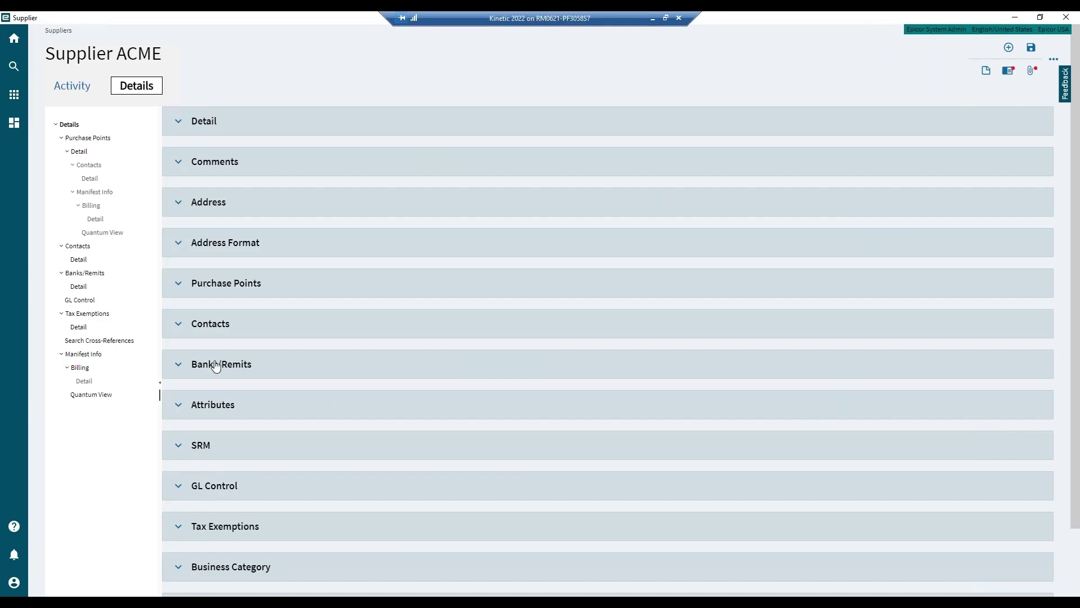
click(179, 123)
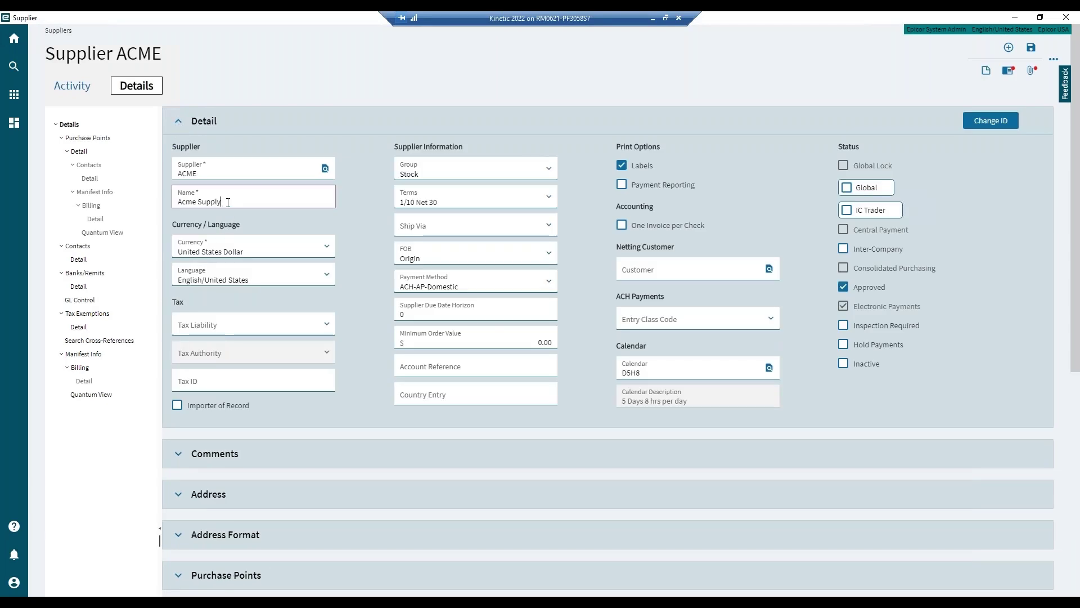
drag(222, 202, 176, 202)
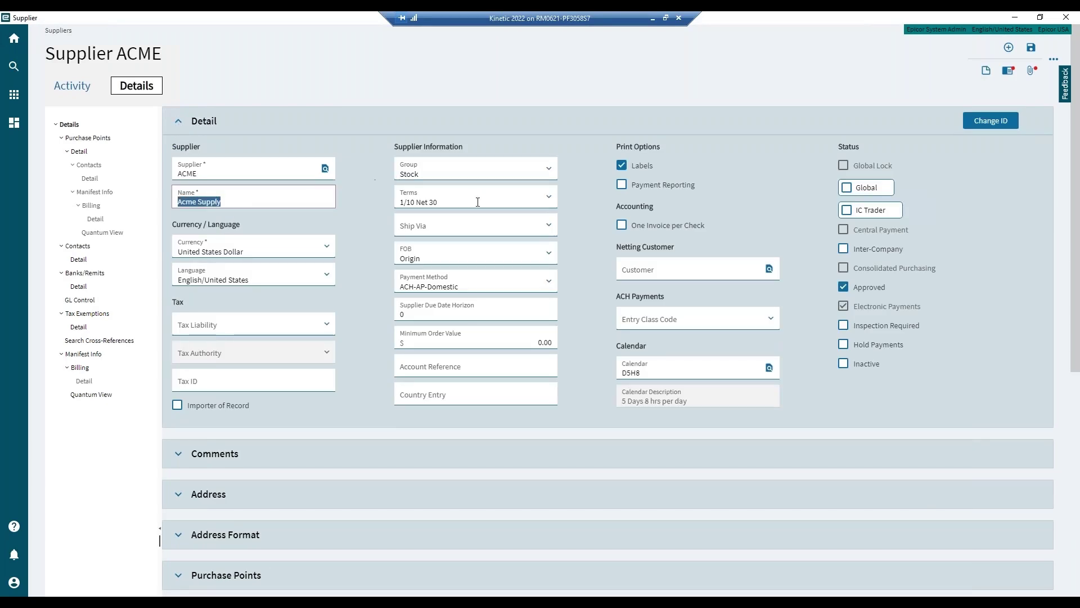
Check Terms (kept 1/10 Net 30) and Payment Method unchanged, collapse Detail, show extra actions
click(548, 198)
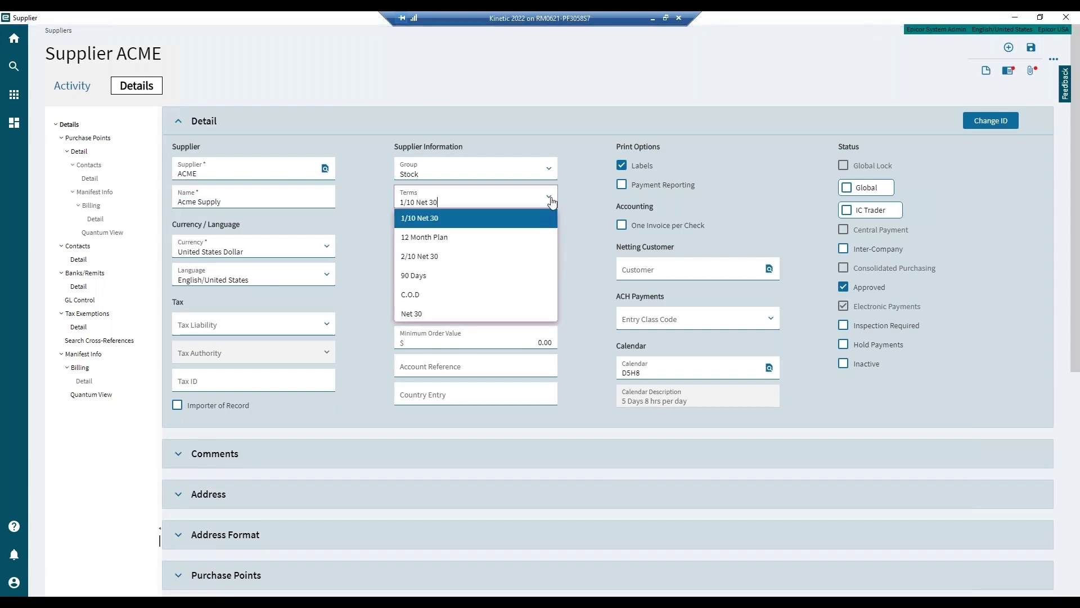
click(552, 201)
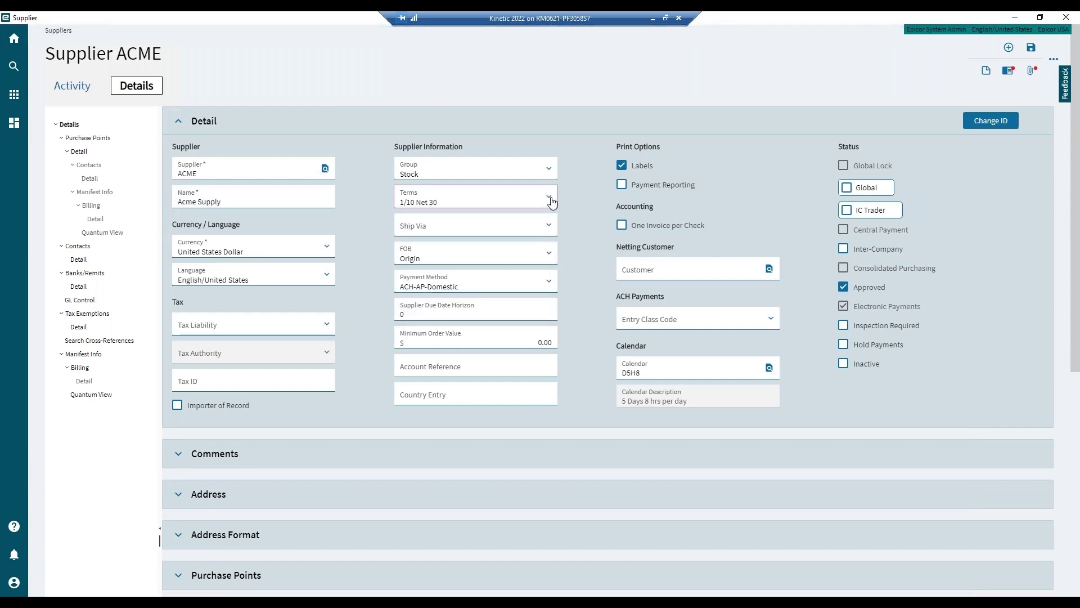
click(552, 288)
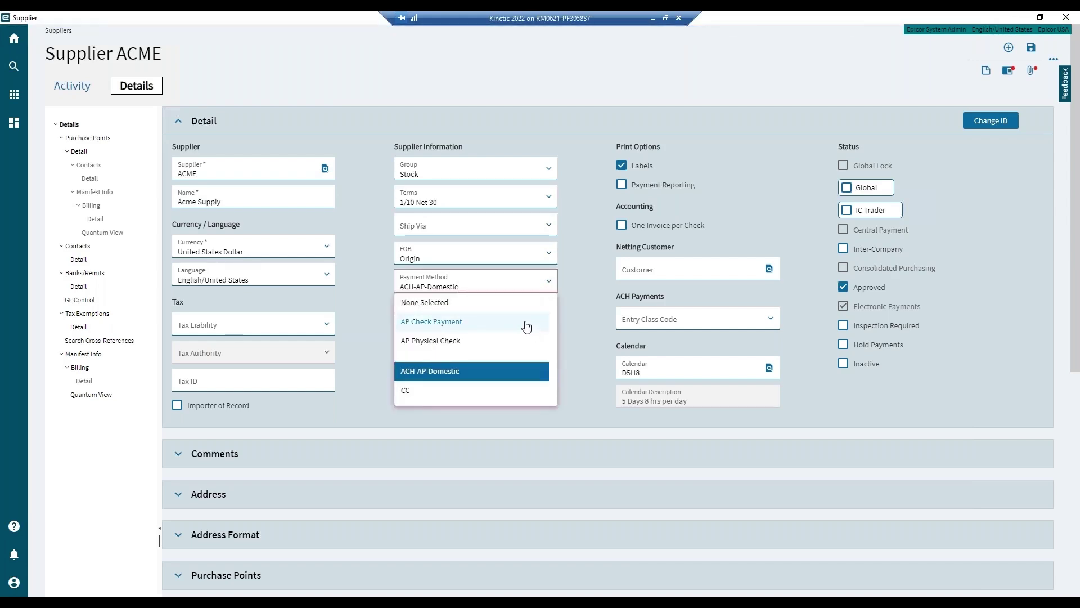
scroll(526, 326, down, 1)
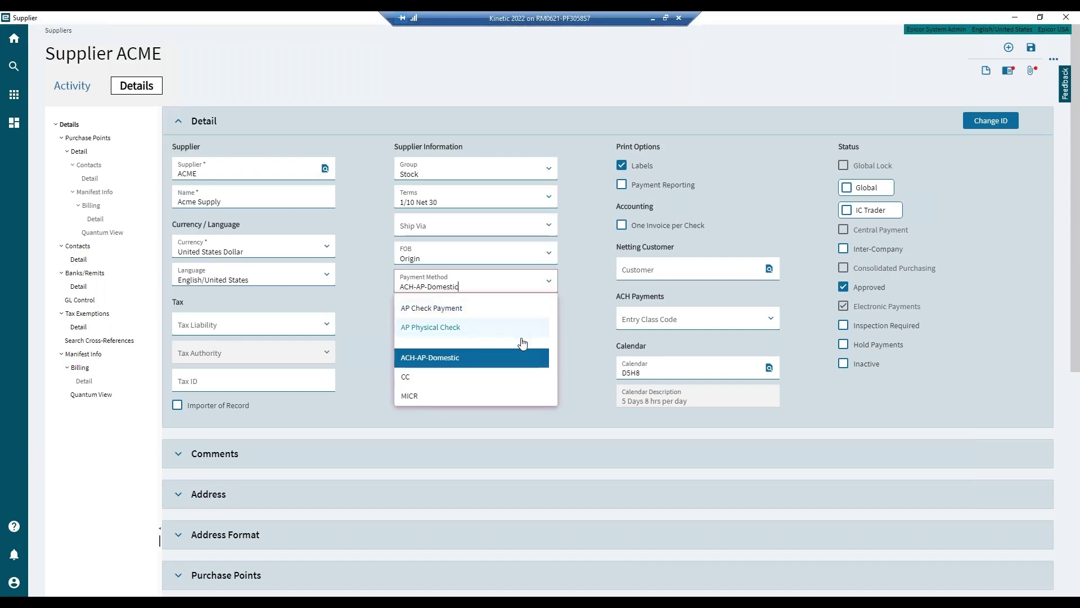
click(551, 287)
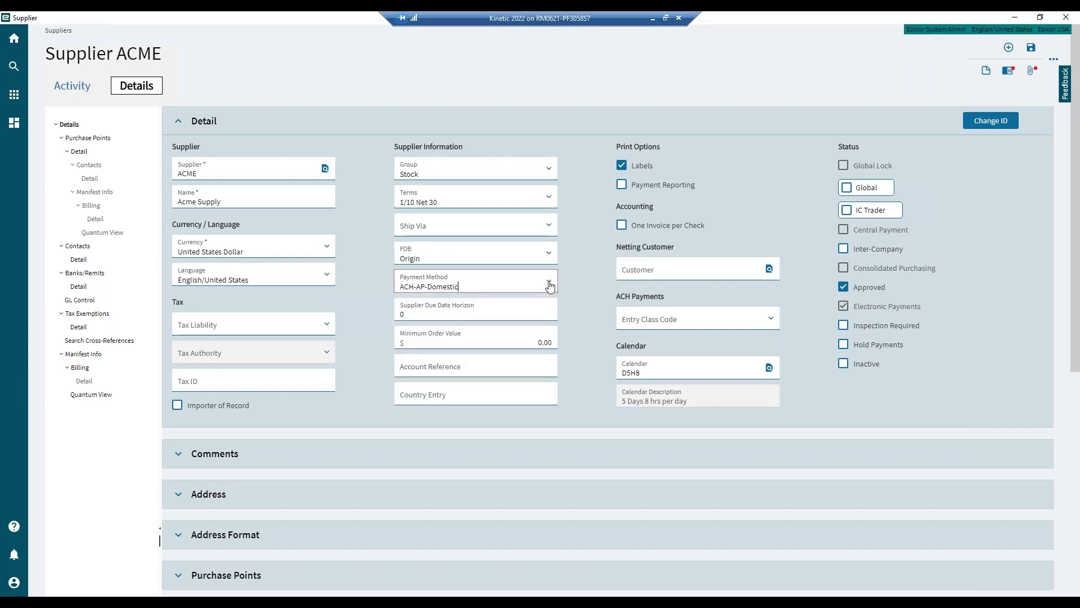
click(180, 123)
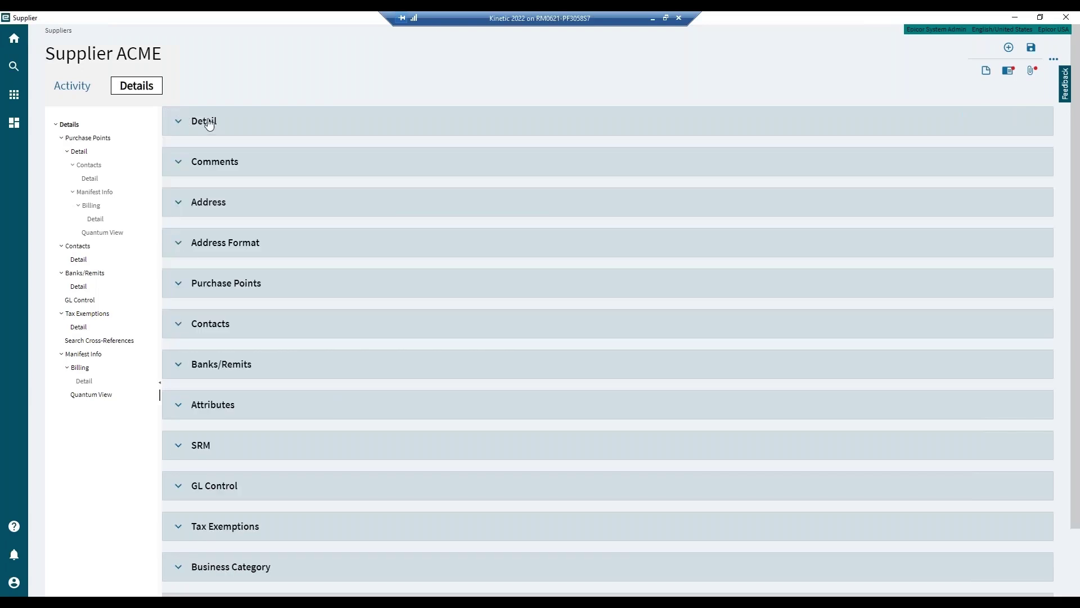
click(1053, 61)
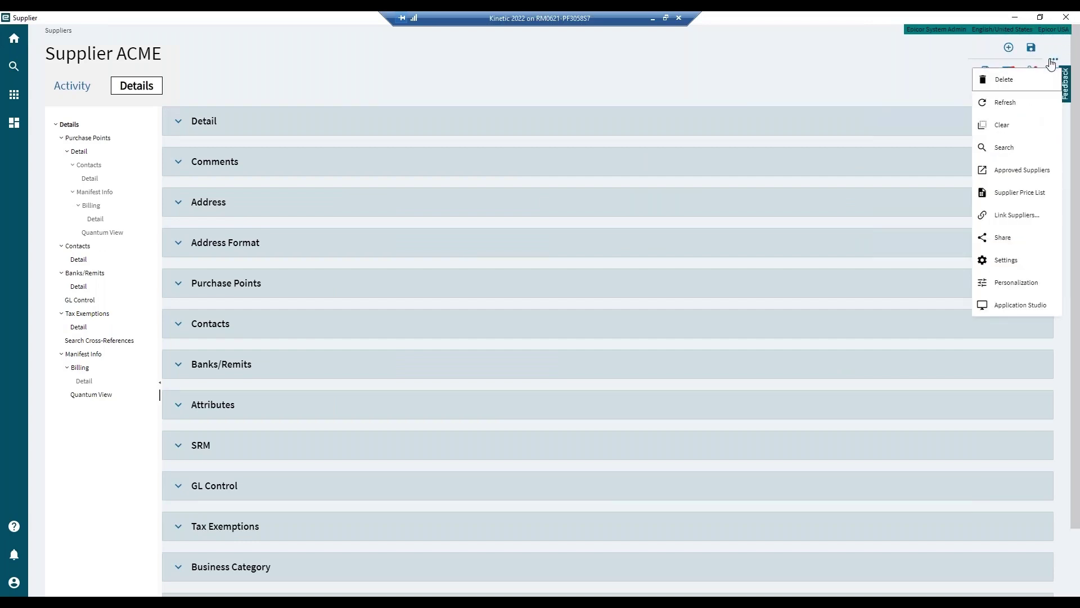
click(1011, 283)
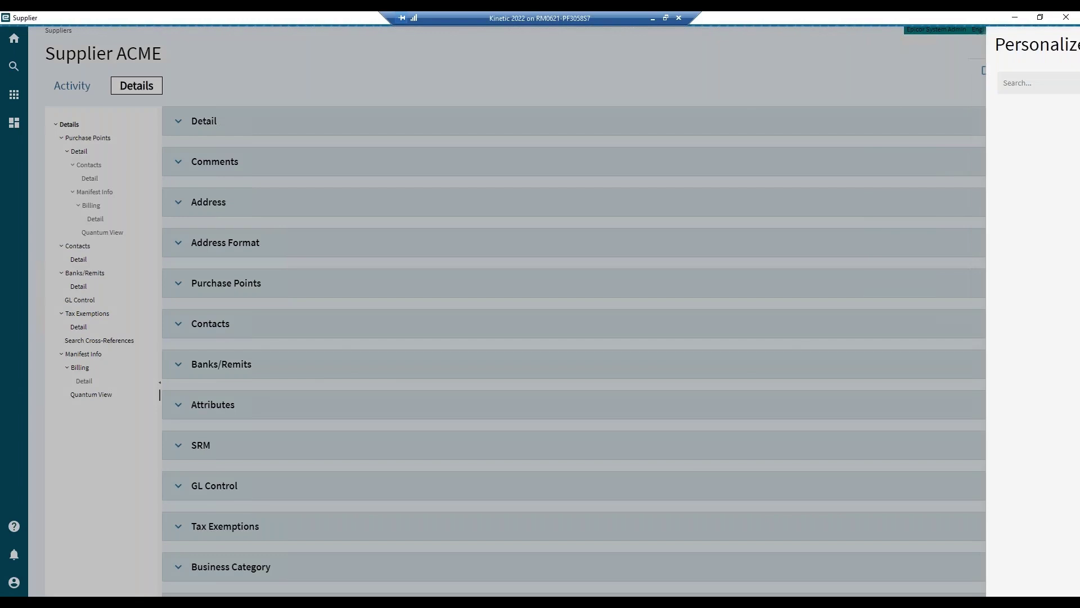
scroll(972, 194, down, 2)
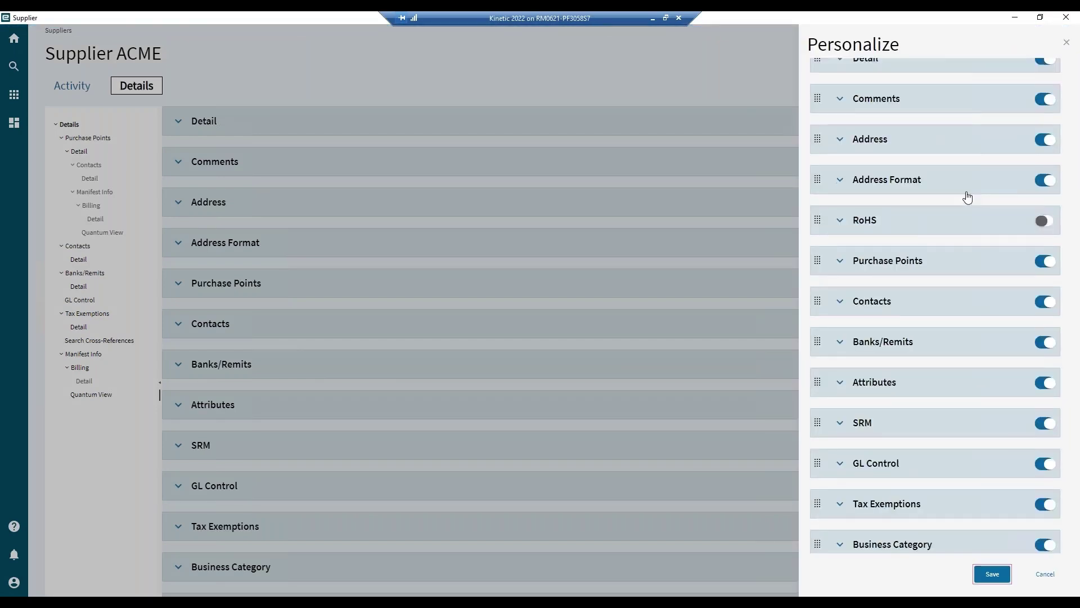
scroll(962, 228, down, 3)
scroll(958, 250, up, 1)
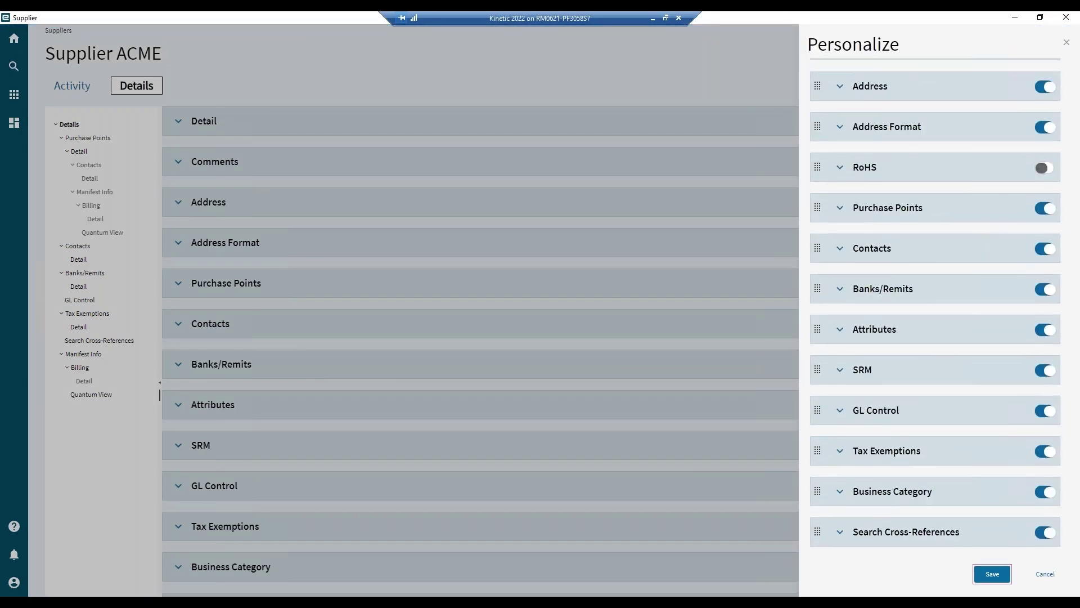
scroll(959, 250, up, 2)
scroll(958, 251, up, 2)
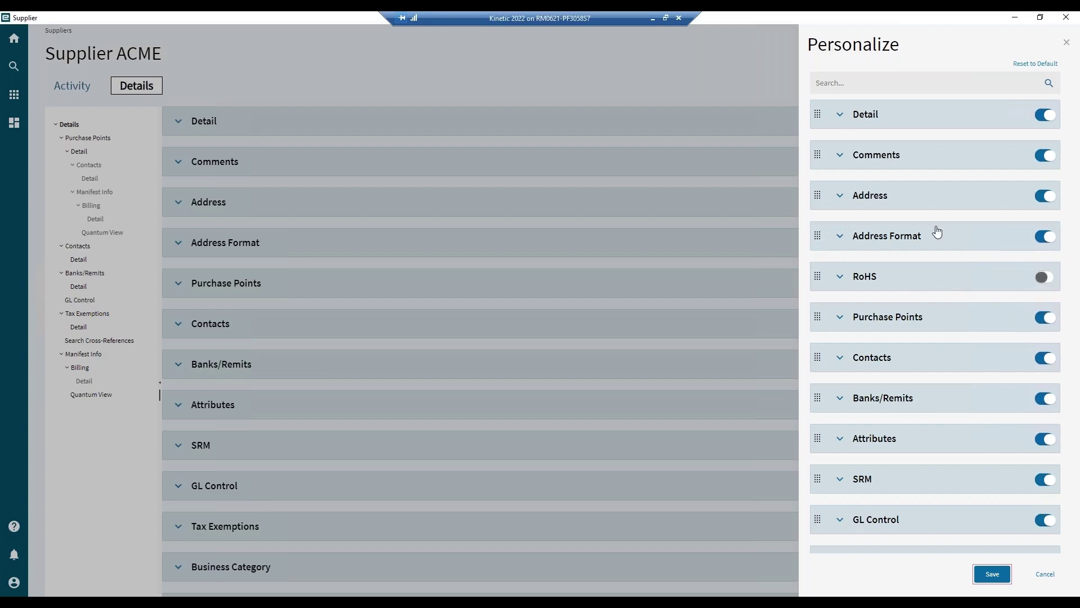
click(840, 117)
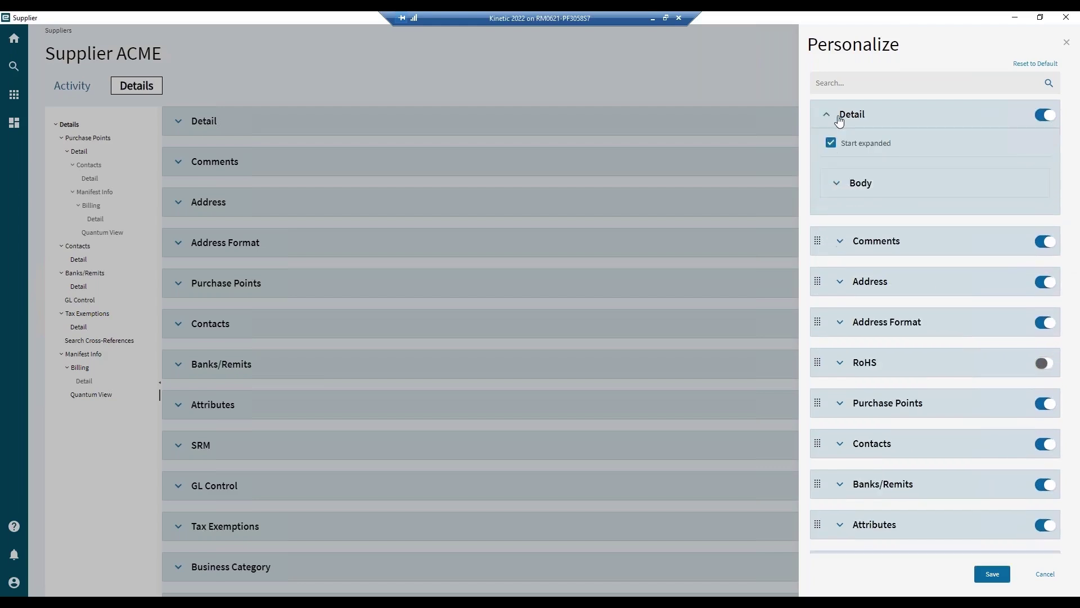
click(838, 185)
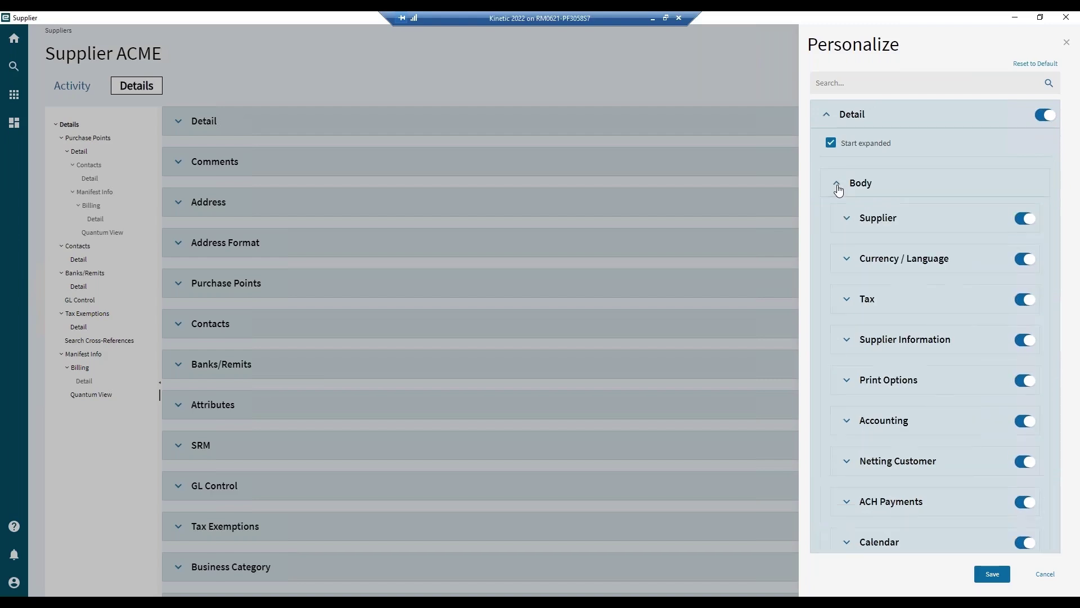
click(846, 219)
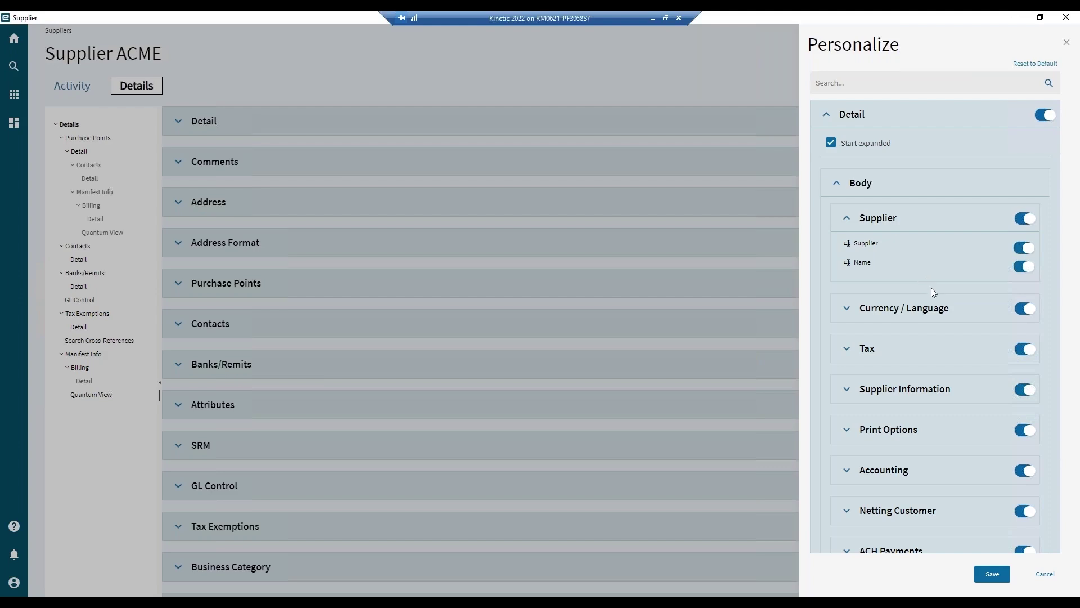
click(1050, 578)
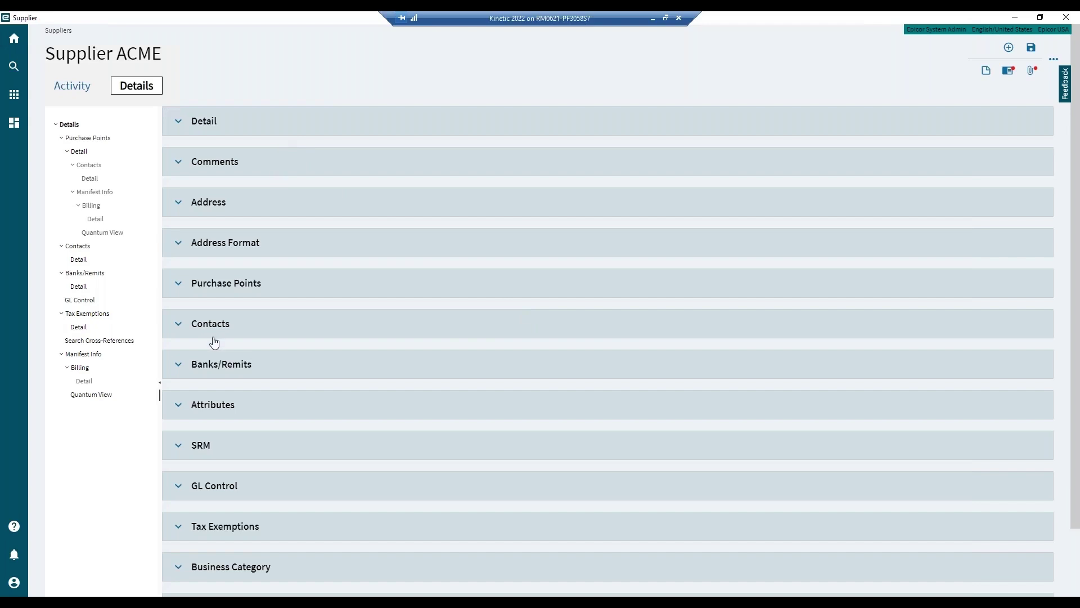
Review Bank1 remit account 23425-244, then expand the USA section showing TIN status New
click(179, 371)
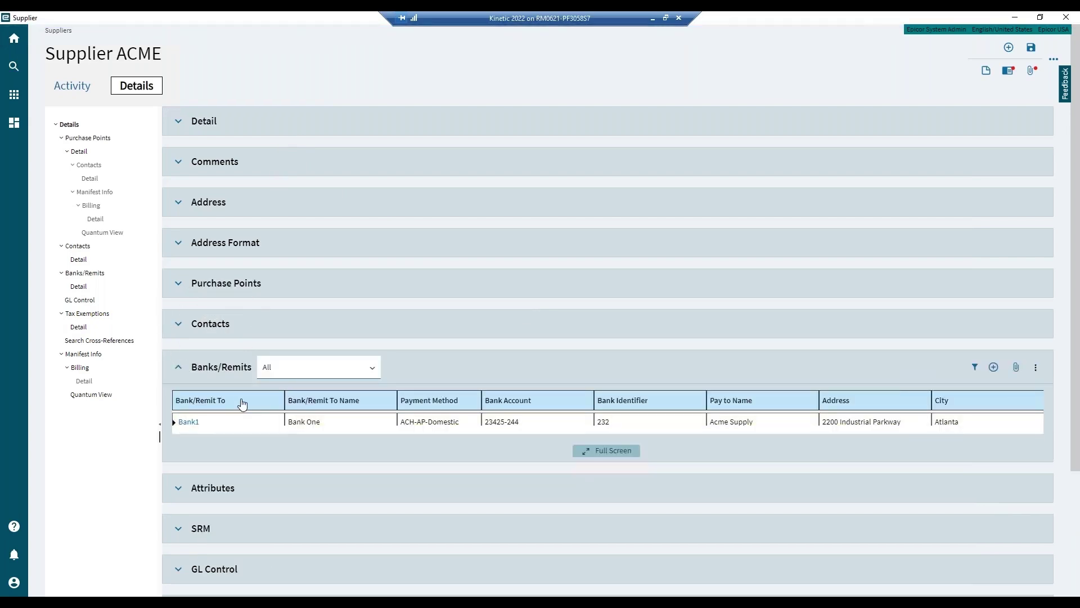
click(215, 423)
click(507, 423)
click(179, 369)
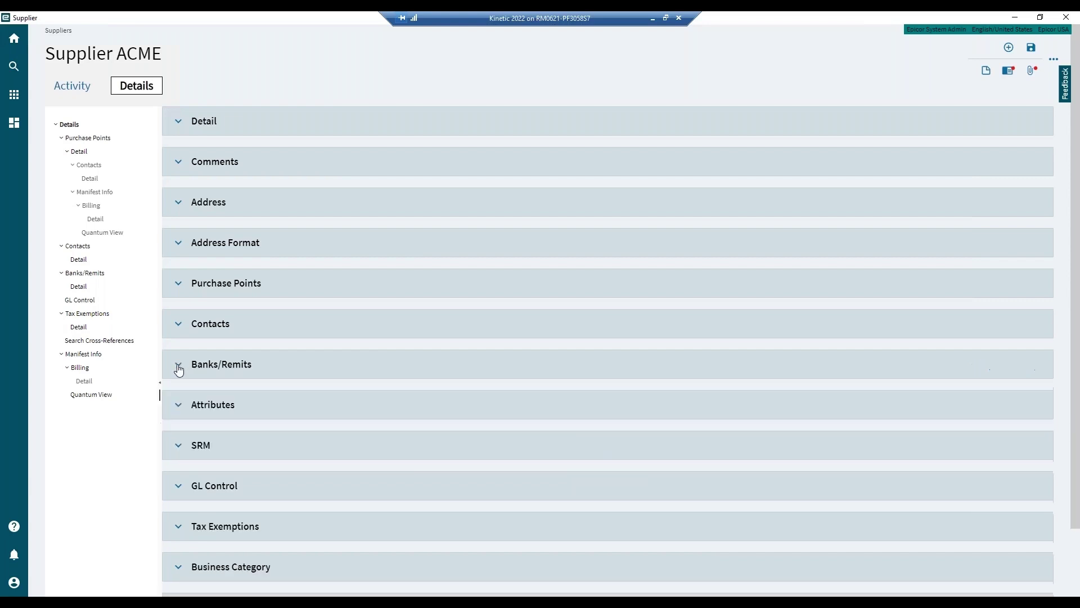
scroll(381, 486, down, 2)
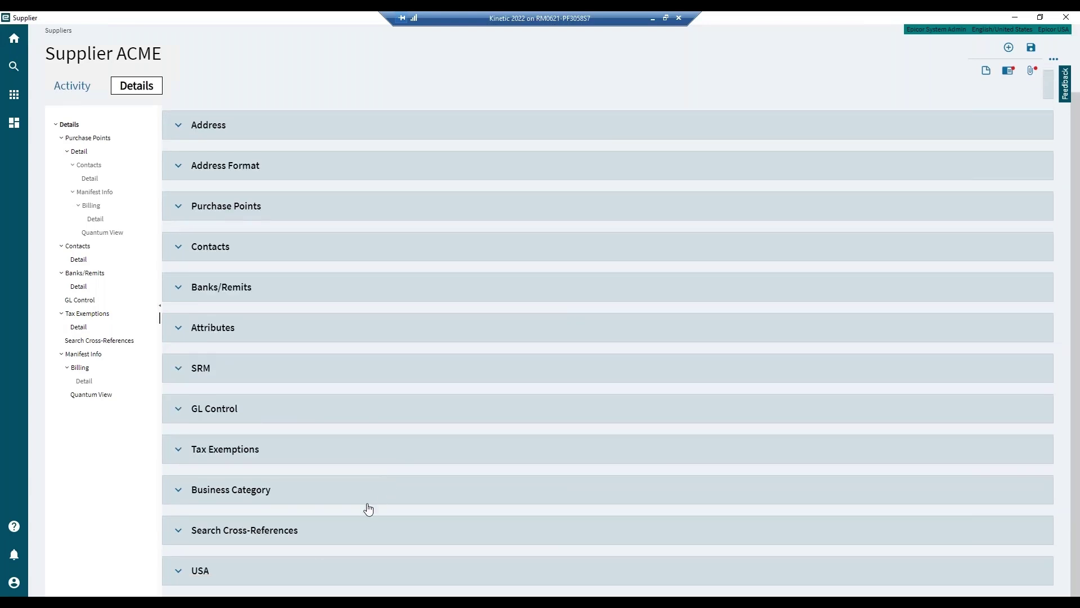
click(178, 572)
scroll(481, 410, down, 3)
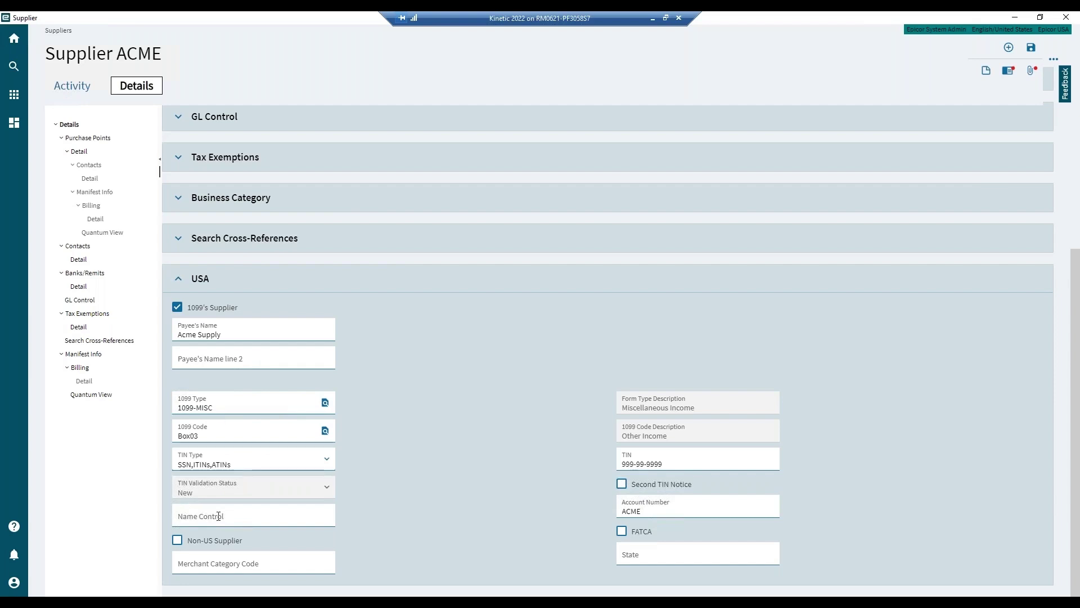
double_click(186, 493)
Open and dismiss the main menu search, then switch to ACME's Activity sections
click(14, 96)
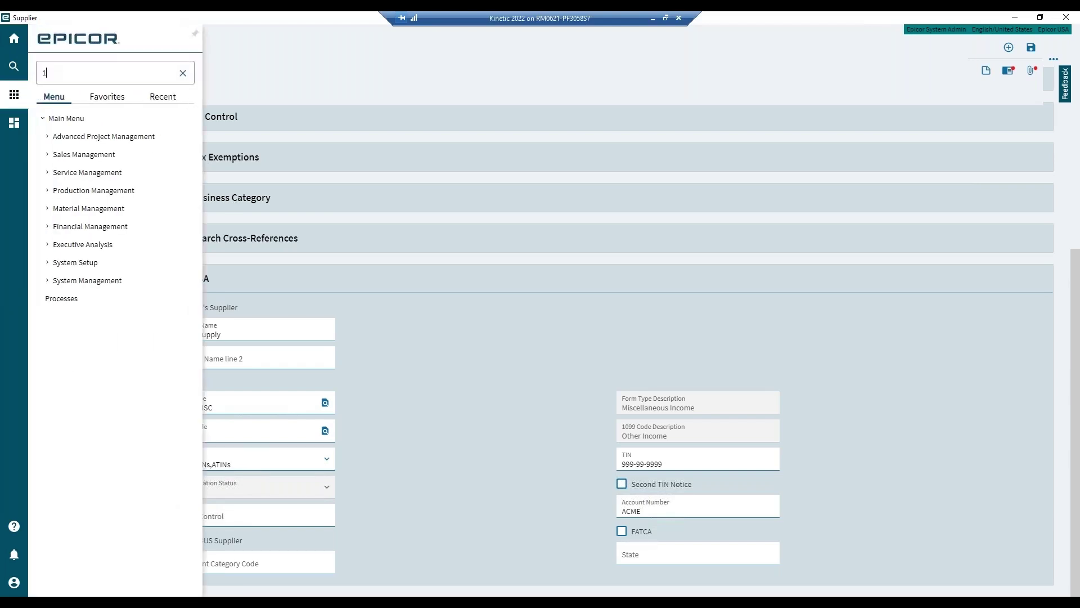
text(109)
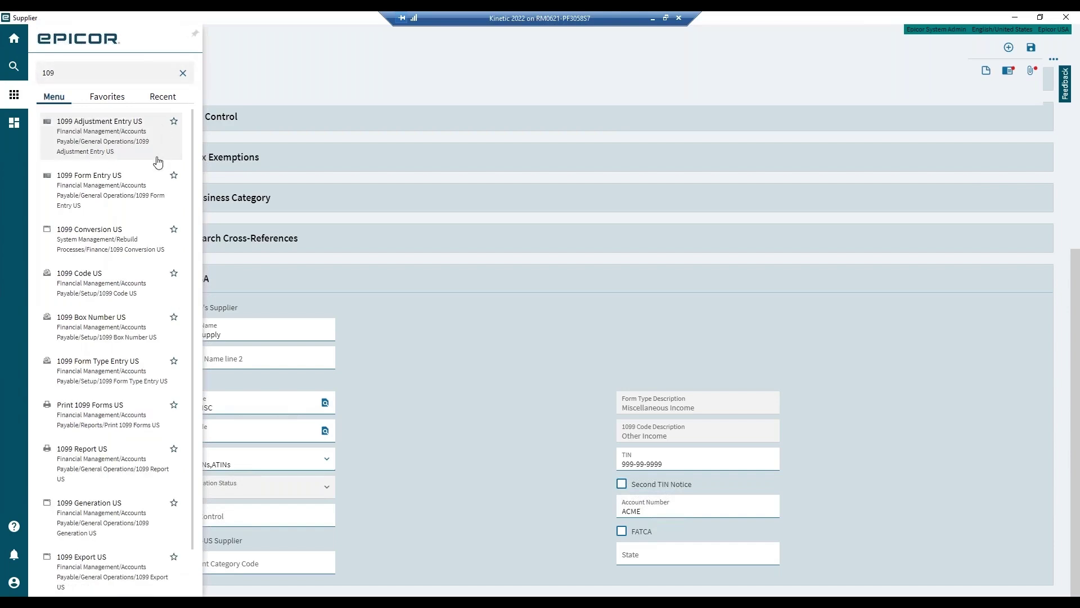
scroll(150, 203, down, 1)
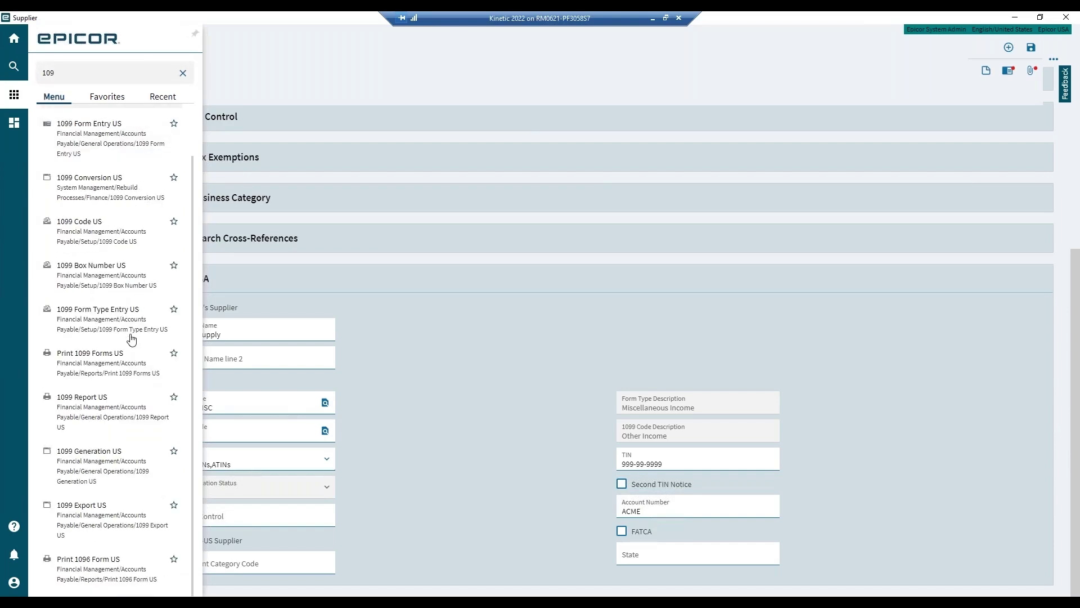
scroll(132, 339, up, 1)
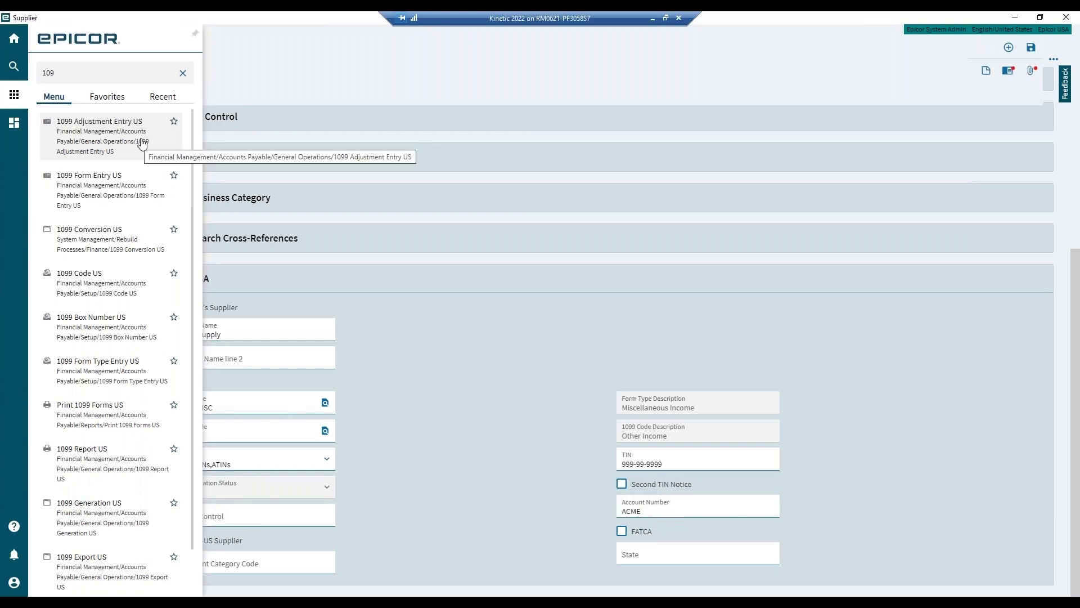
click(279, 74)
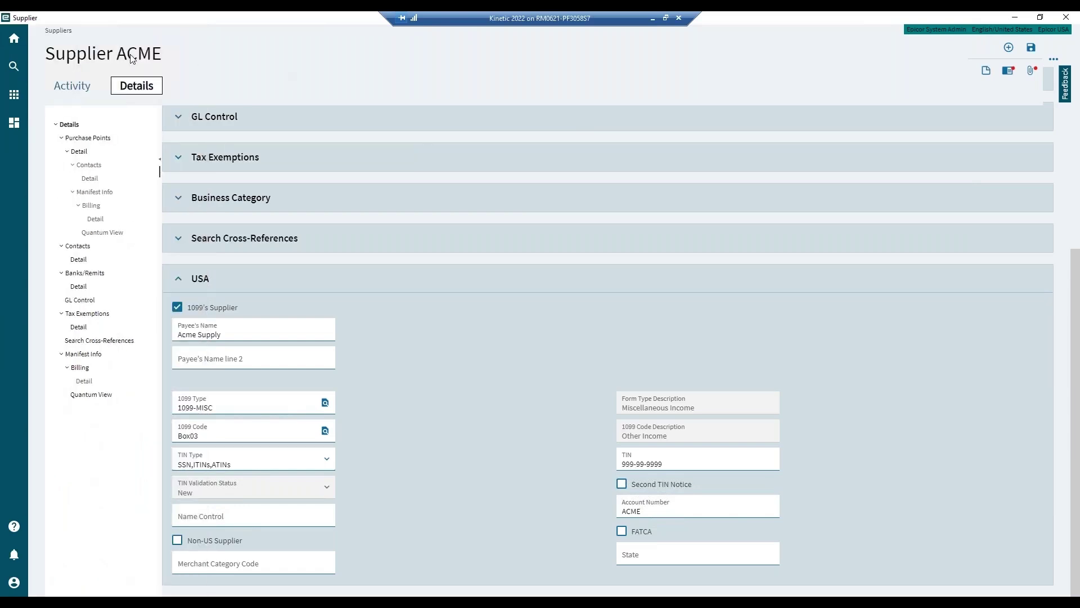
click(71, 87)
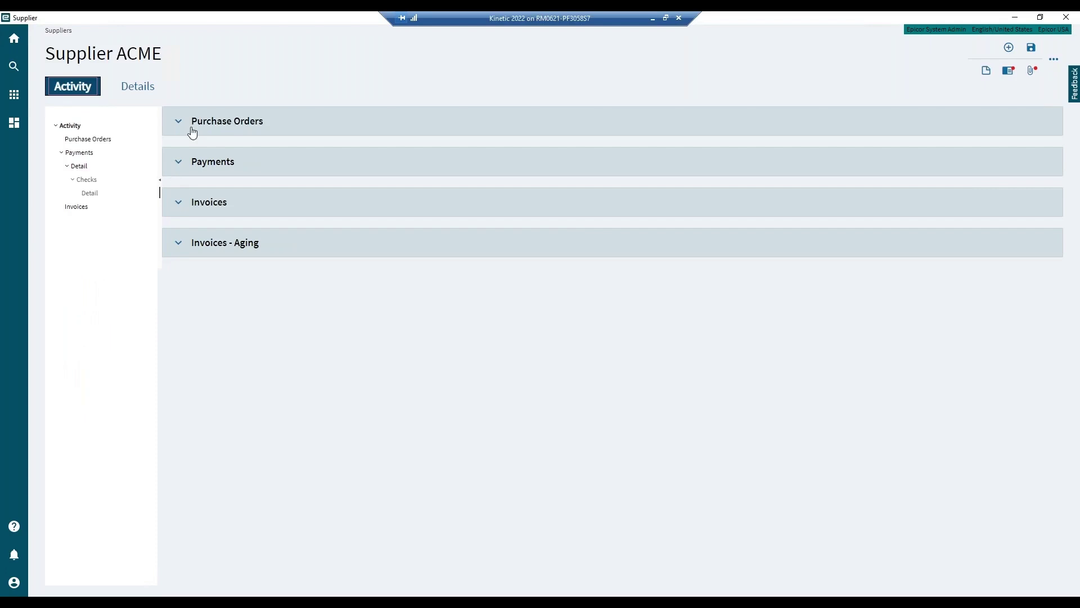
Expand Invoices, keep the All filter, sort by Date oldest first, and open column settings
click(179, 204)
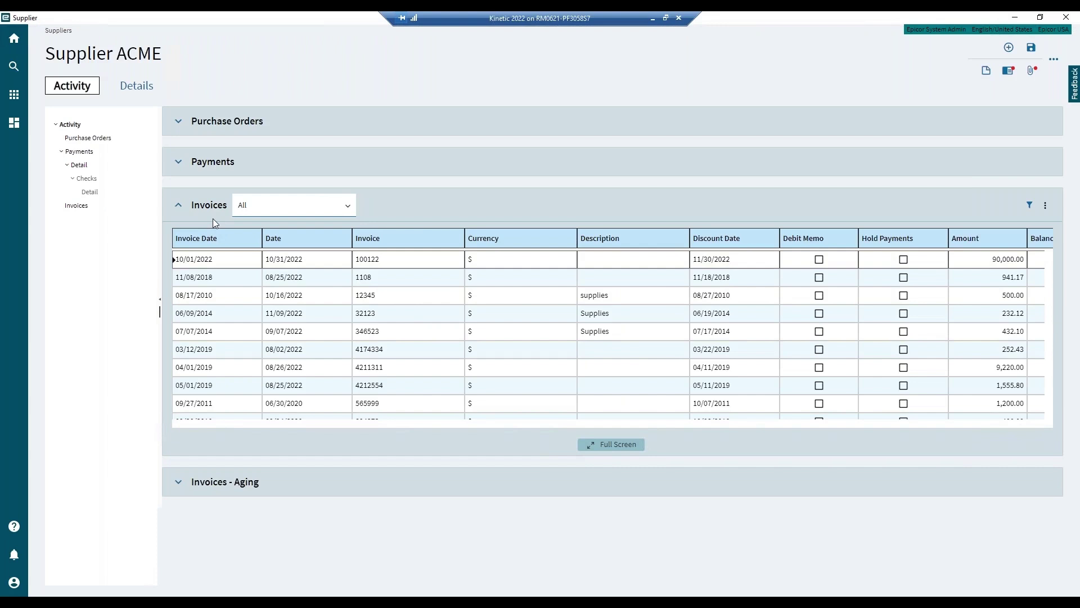
click(348, 205)
click(348, 208)
click(282, 240)
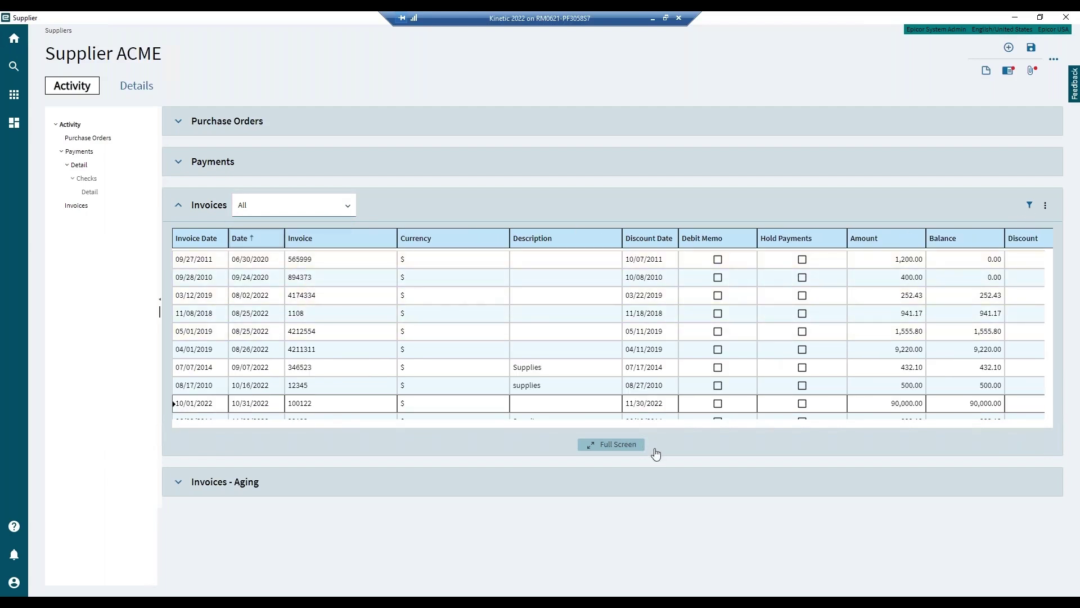
click(1045, 207)
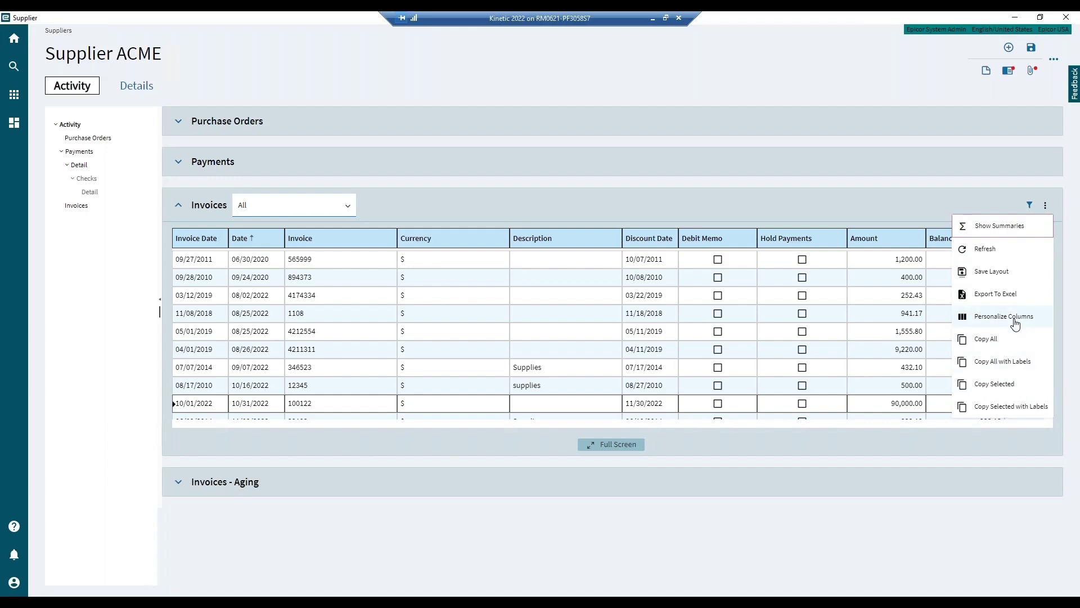
click(1015, 319)
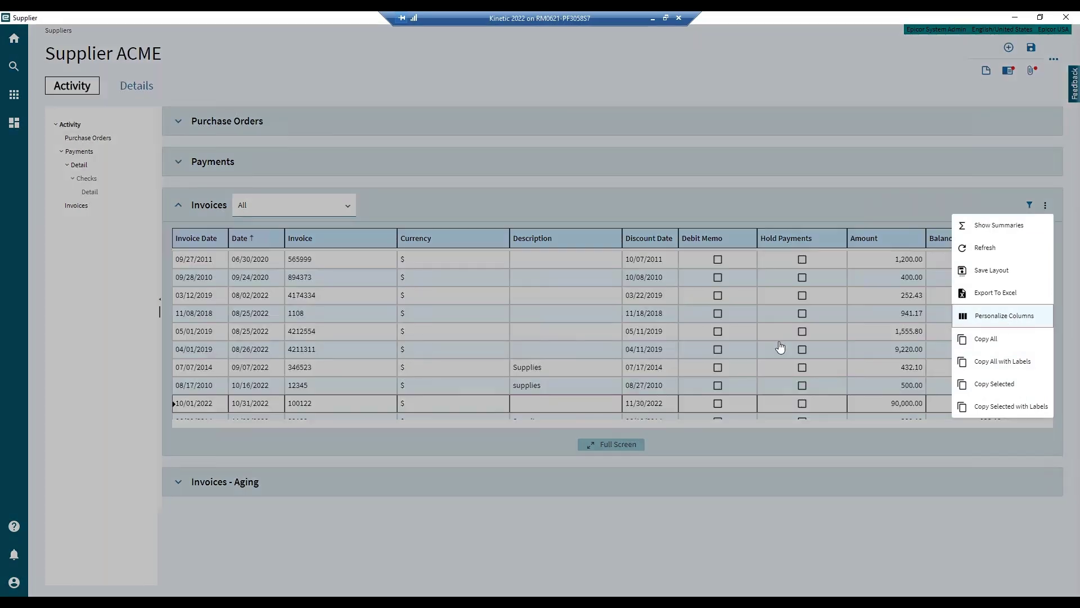
scroll(933, 312, down, 3)
scroll(933, 313, down, 3)
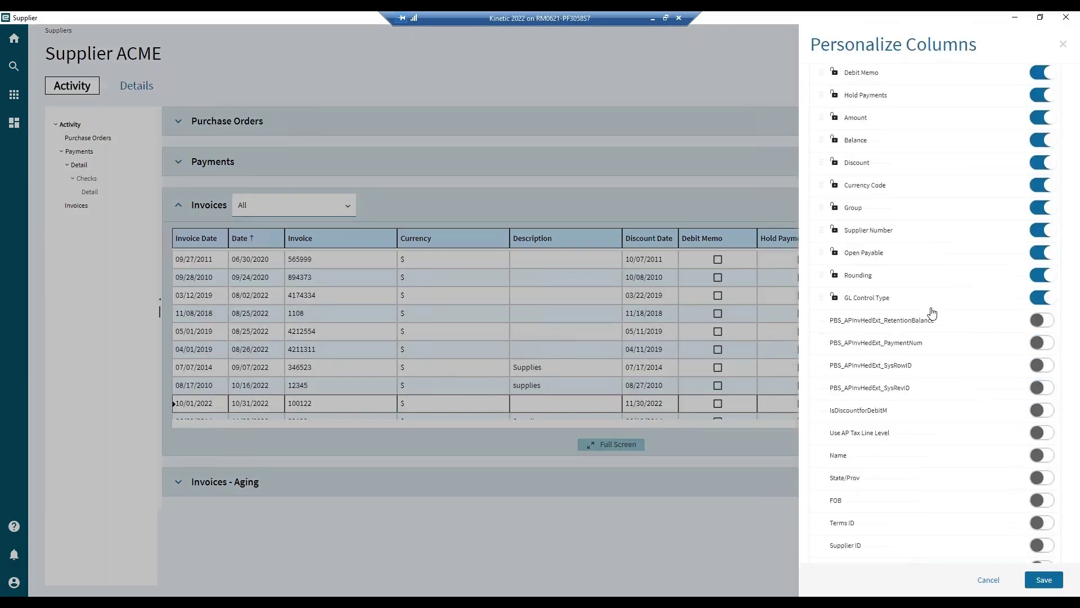
scroll(933, 313, down, 3)
scroll(933, 312, down, 3)
scroll(933, 313, down, 3)
scroll(933, 312, down, 3)
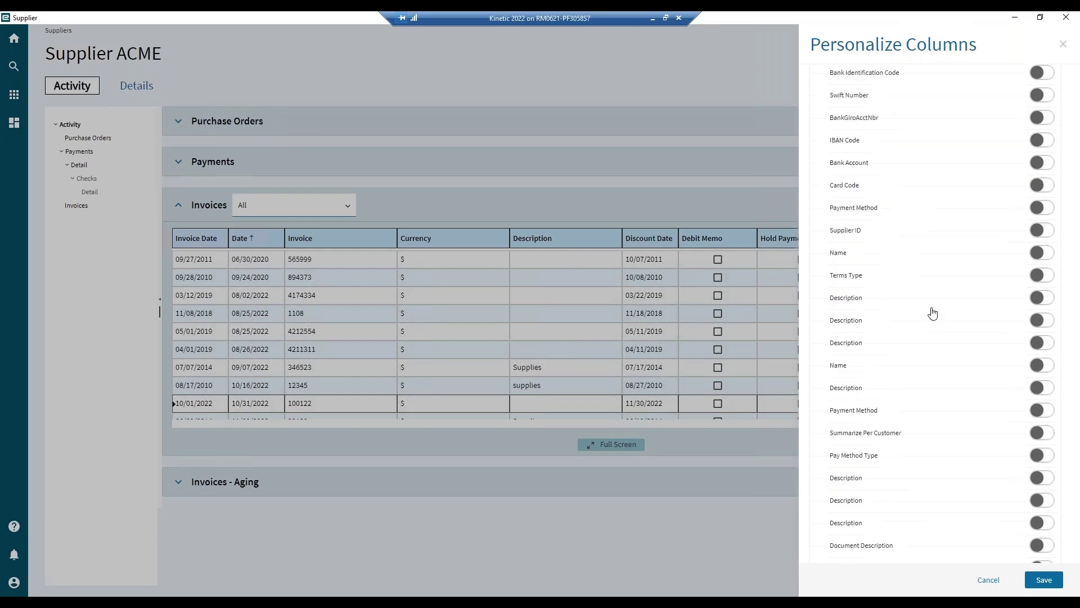
scroll(933, 314, down, 3)
scroll(932, 314, down, 3)
scroll(932, 314, down, 3)
scroll(933, 314, up, 5)
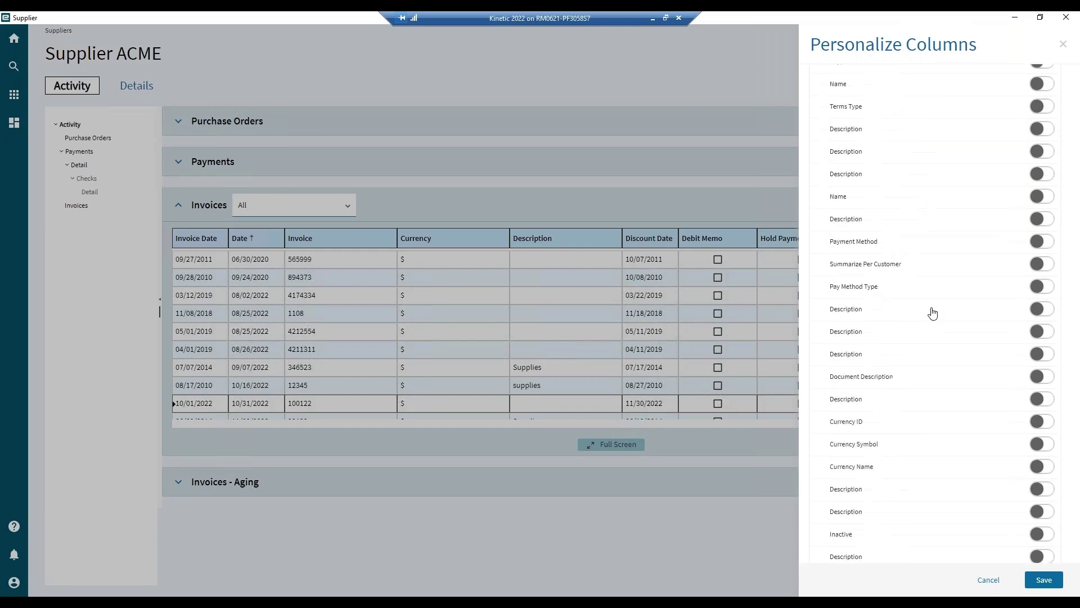
scroll(933, 314, up, 4)
scroll(933, 314, up, 5)
scroll(933, 314, up, 3)
scroll(933, 314, up, 3)
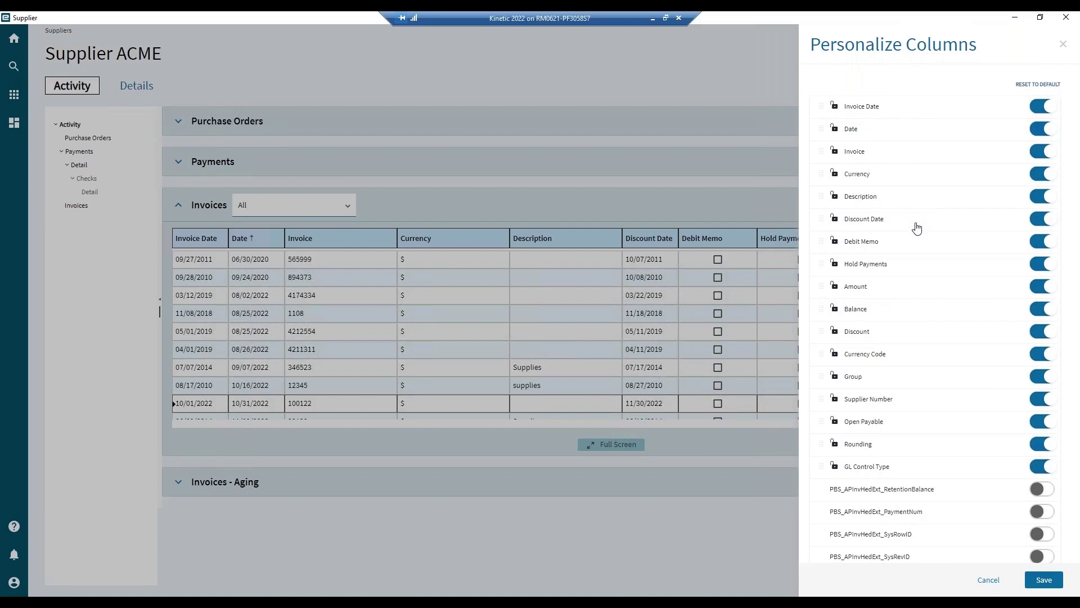
click(988, 581)
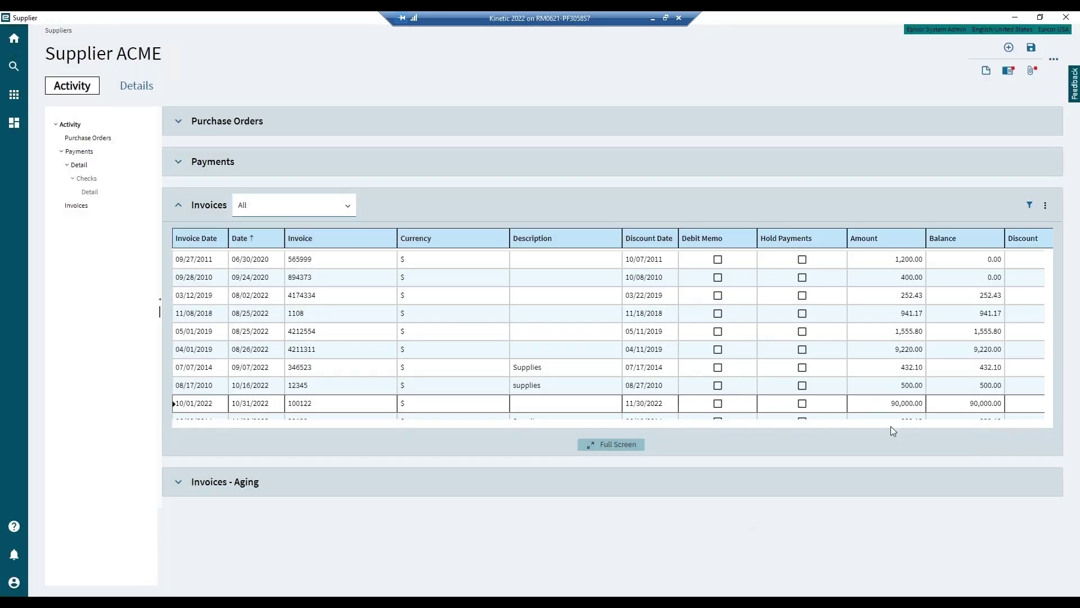
scroll(994, 304, down, 2)
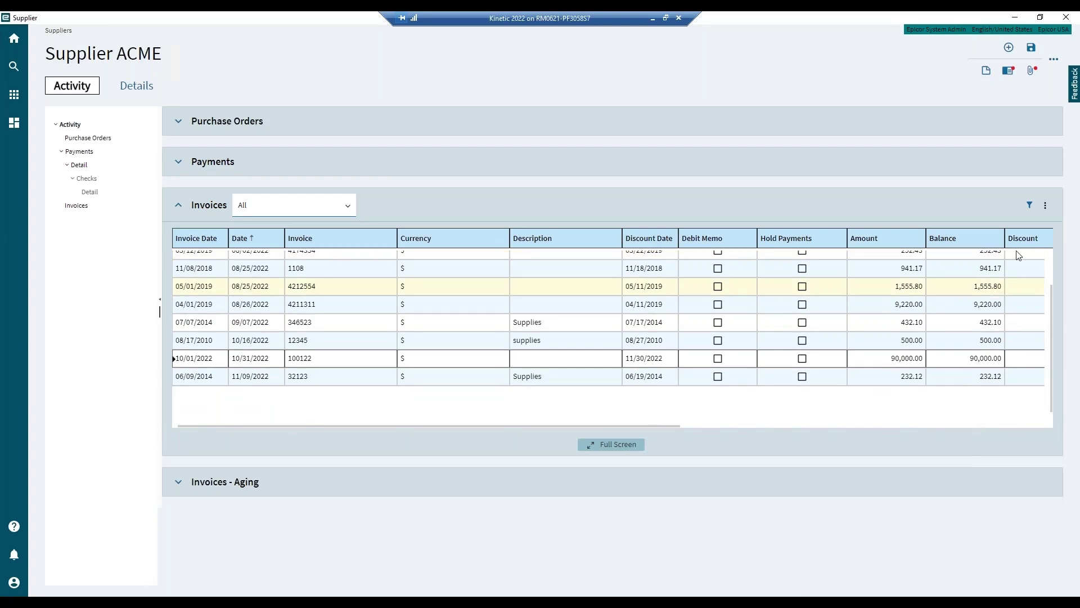
scroll(994, 294, up, 1)
click(1045, 206)
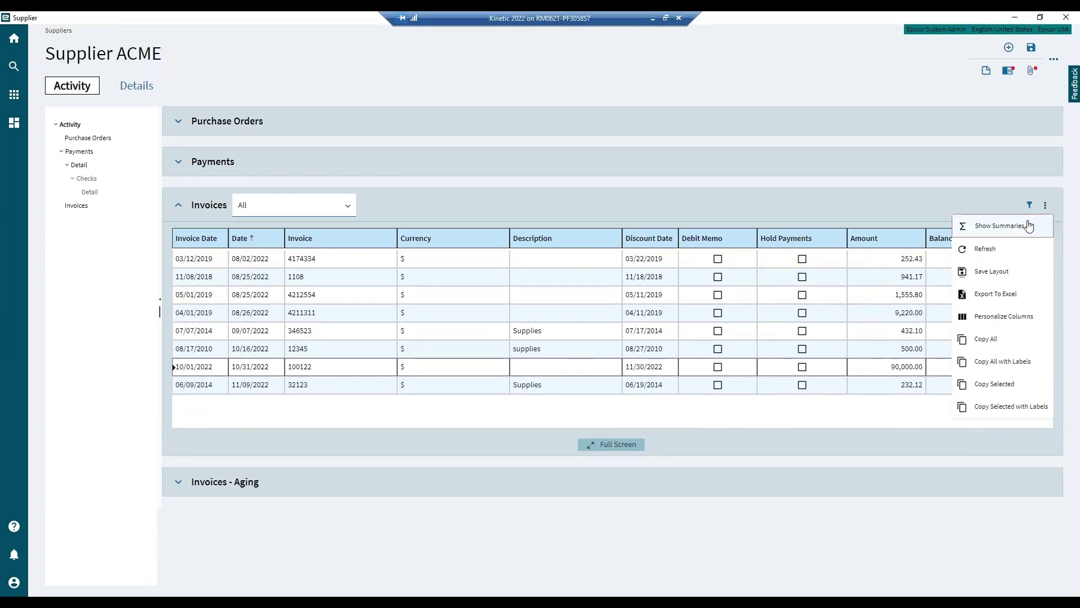
Add Sum totals under the invoice grid, keeping Sum for Amount, and close the supplier window
click(1030, 226)
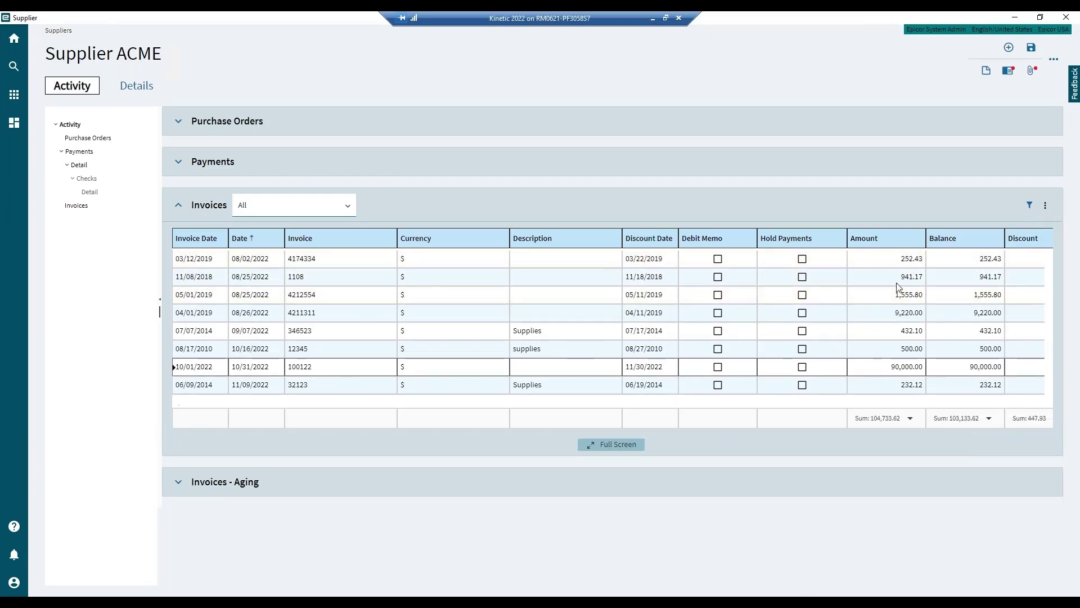
click(911, 419)
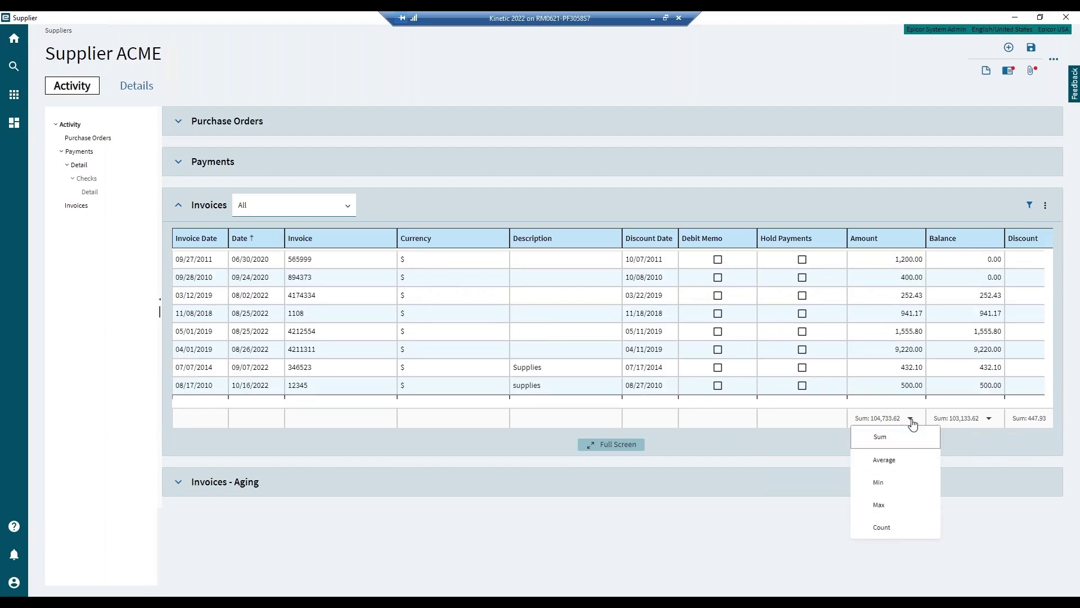
click(912, 420)
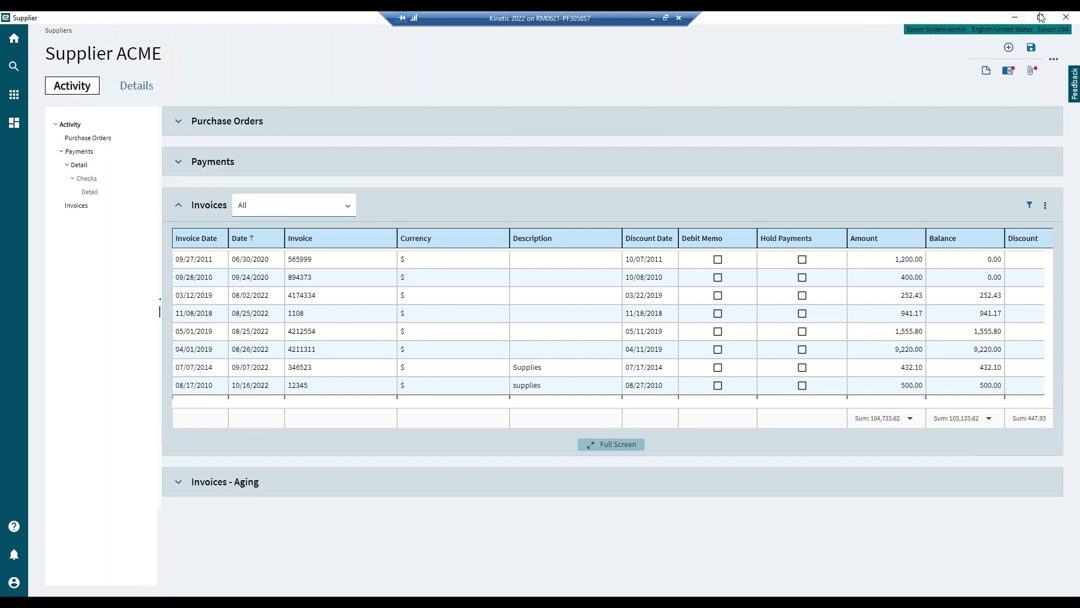
click(1068, 18)
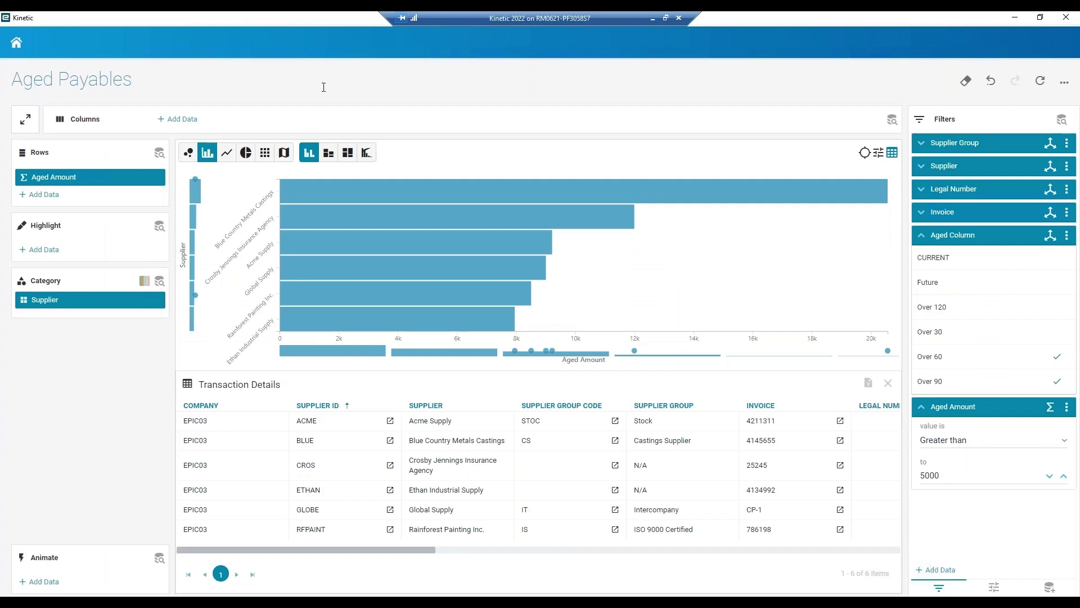
click(17, 45)
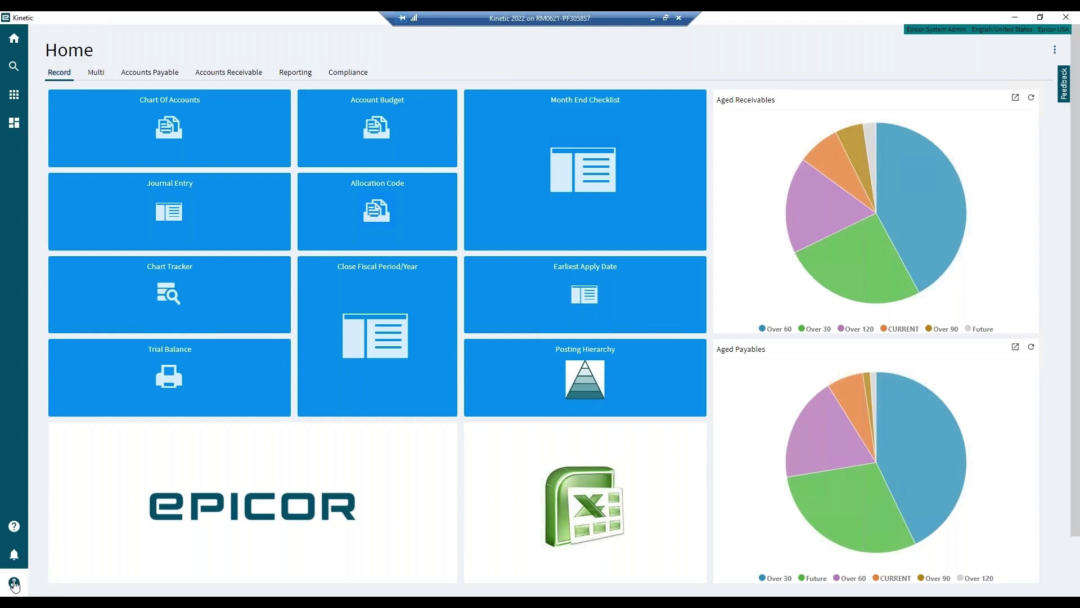
click(15, 583)
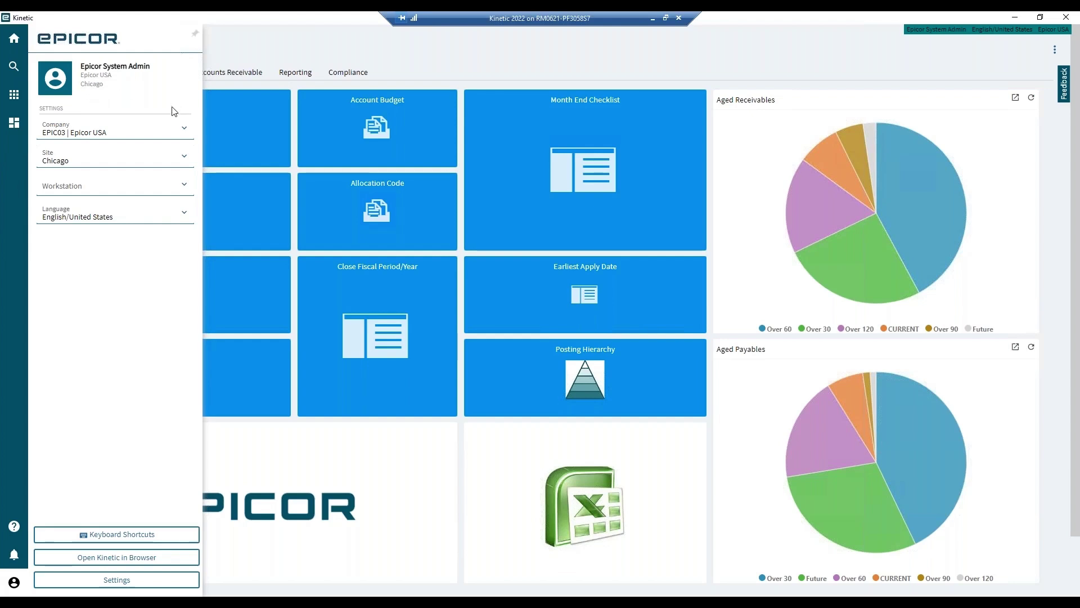
click(185, 133)
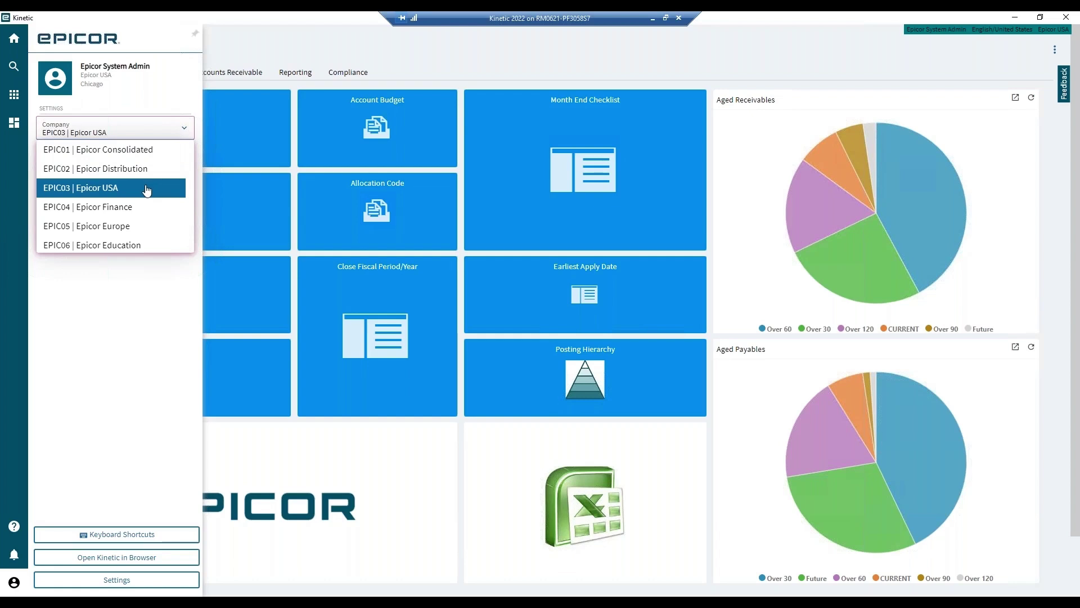
click(186, 130)
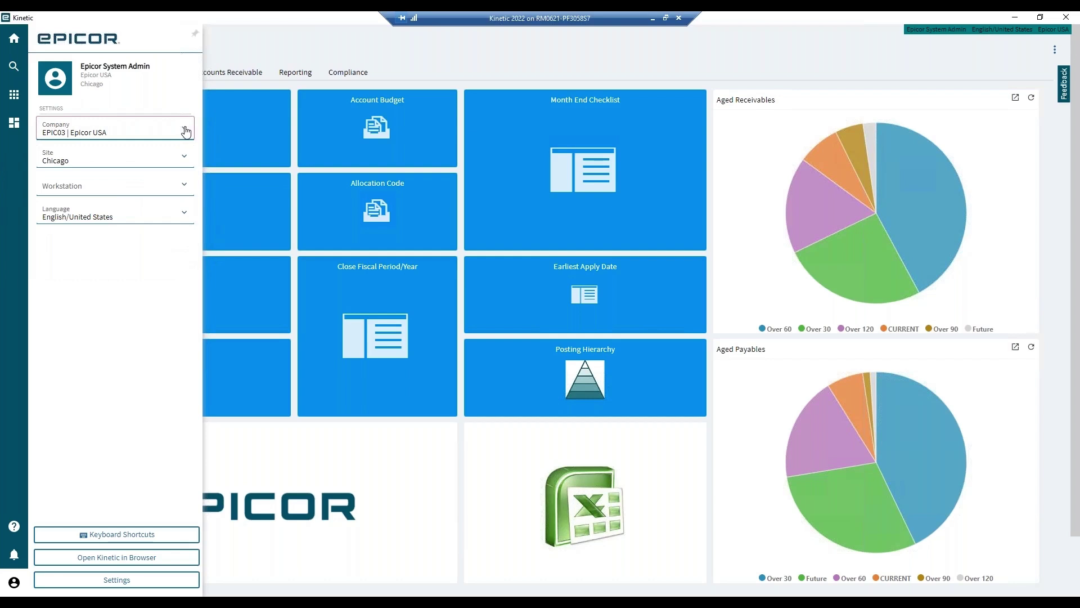
click(186, 159)
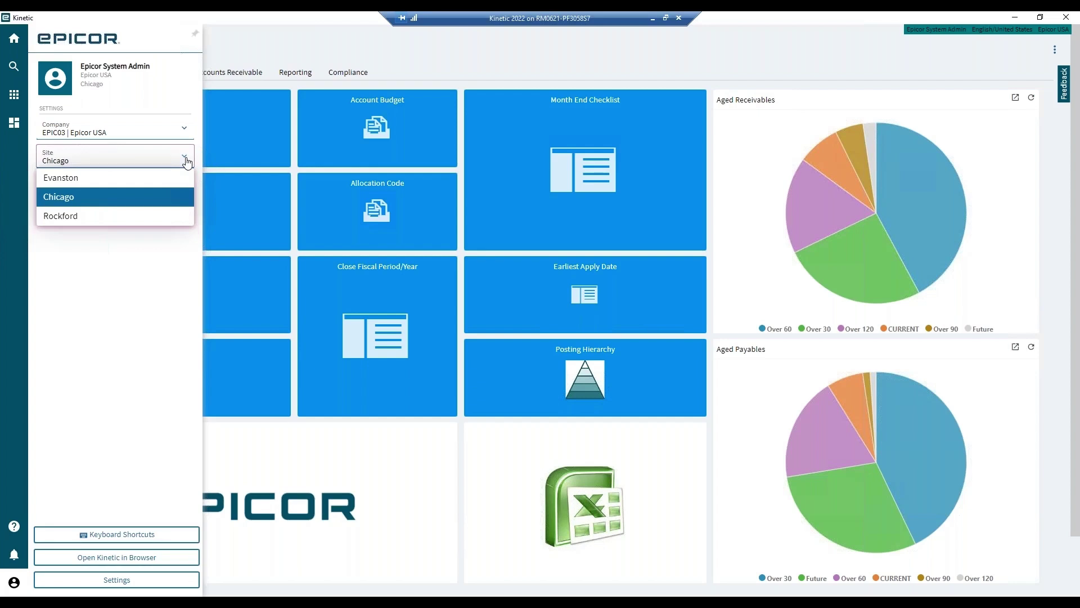
click(185, 160)
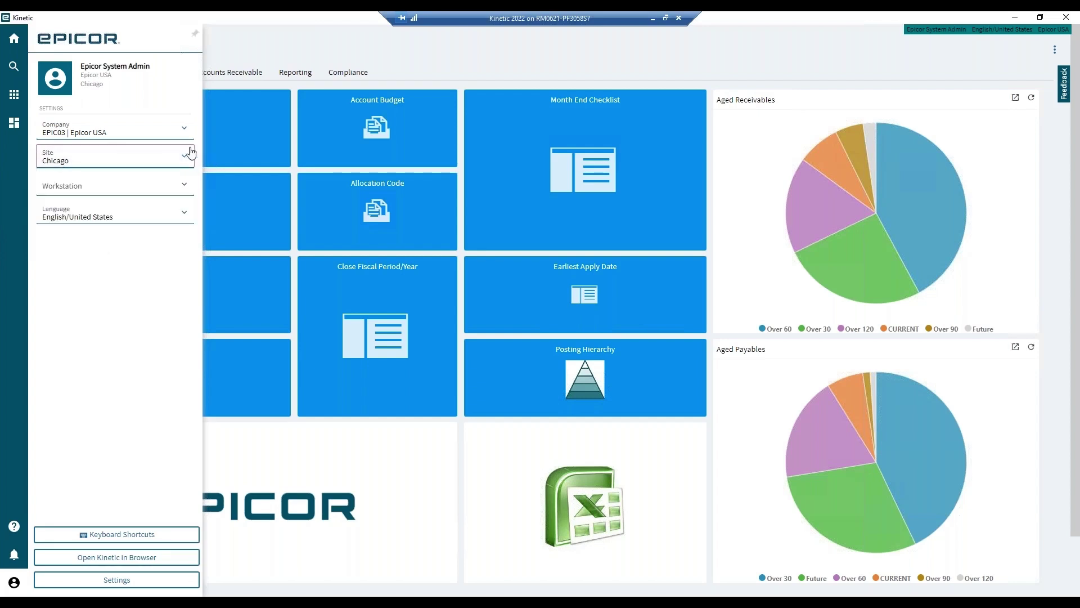
click(262, 41)
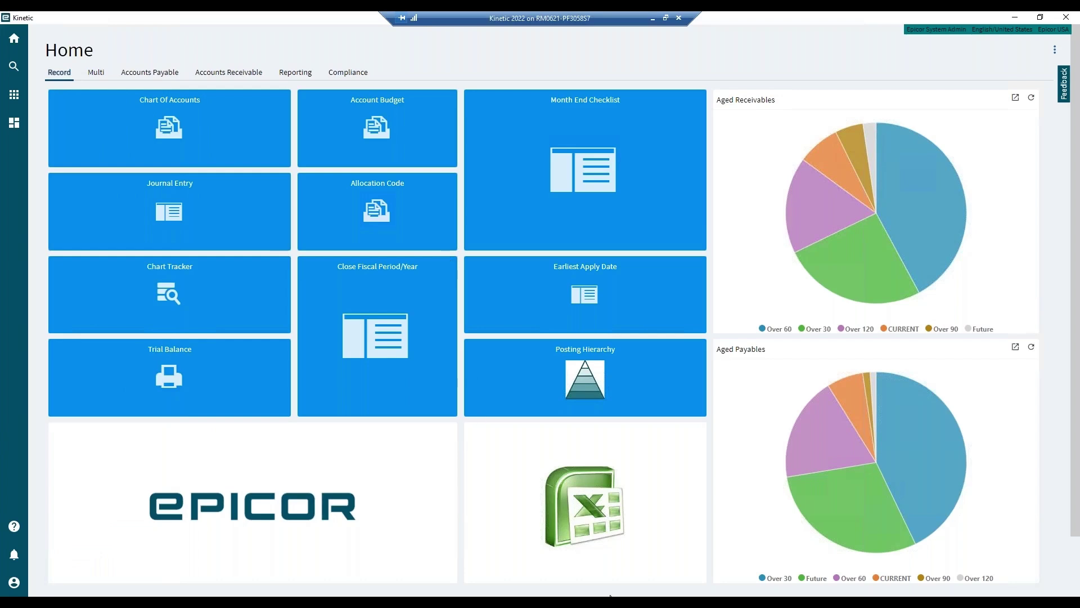
Switch to PowerPoint and present the Multi-Company Overview slide from the current slide
click(642, 557)
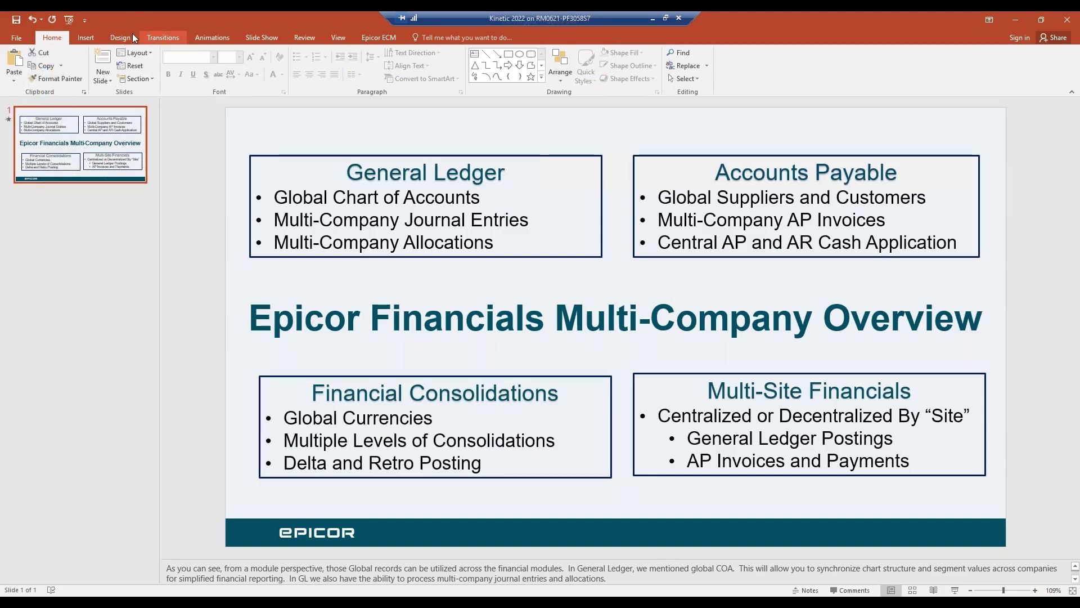
click(261, 38)
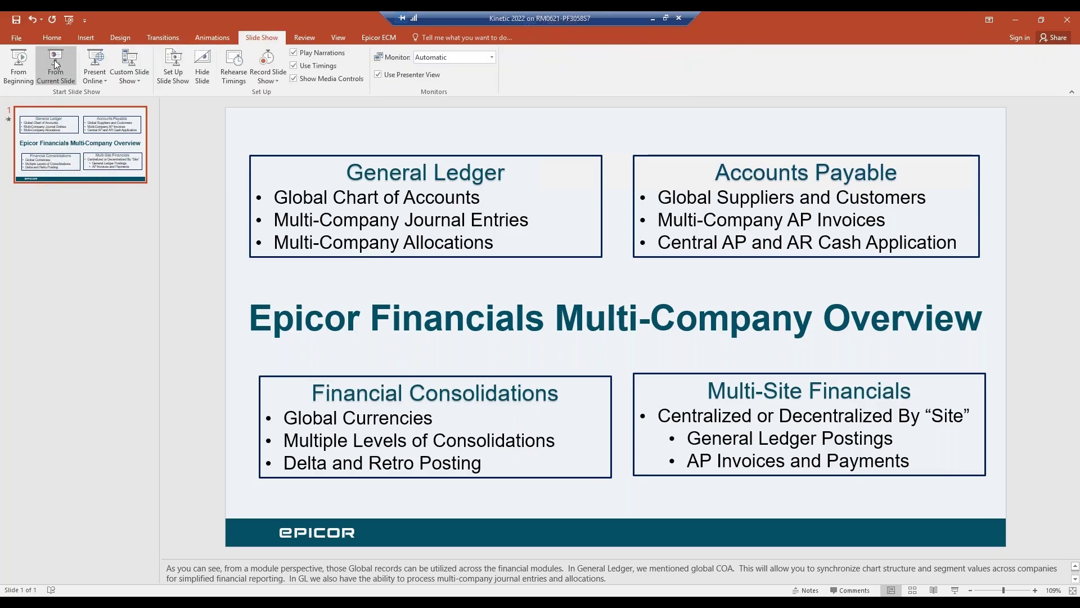